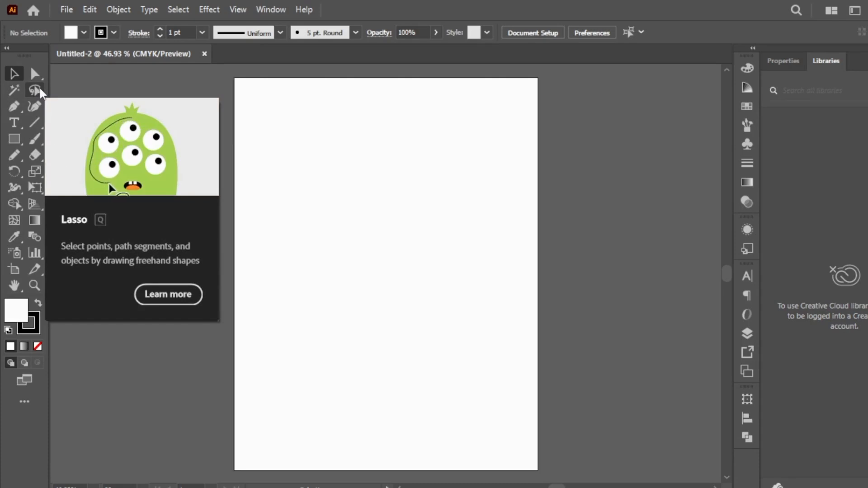
# Draw a landscape rectangle in the upper middle of the blank artboard
pyautogui.click(18, 104)
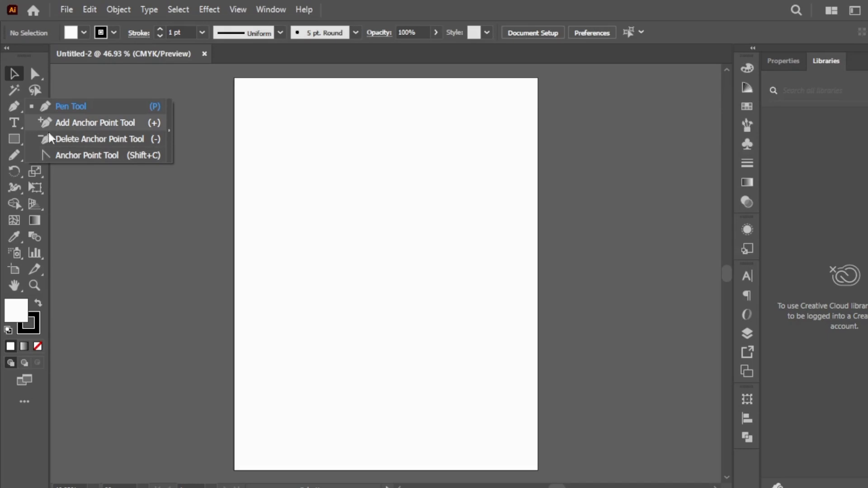
pyautogui.click(14, 139)
pyautogui.moveTo(299, 160); pyautogui.dragTo(457, 263)
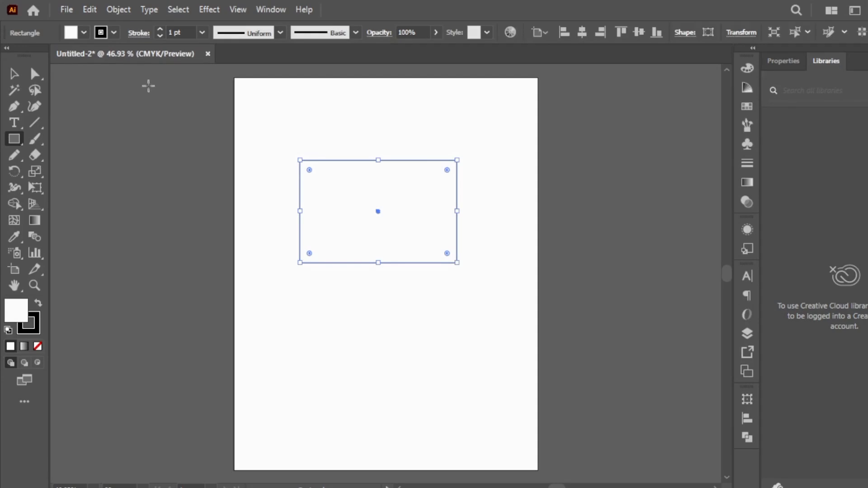
# Add an anchor point near the middle of each of the rectangle's four sides with the Add Anchor Point tool
pyautogui.click(16, 106)
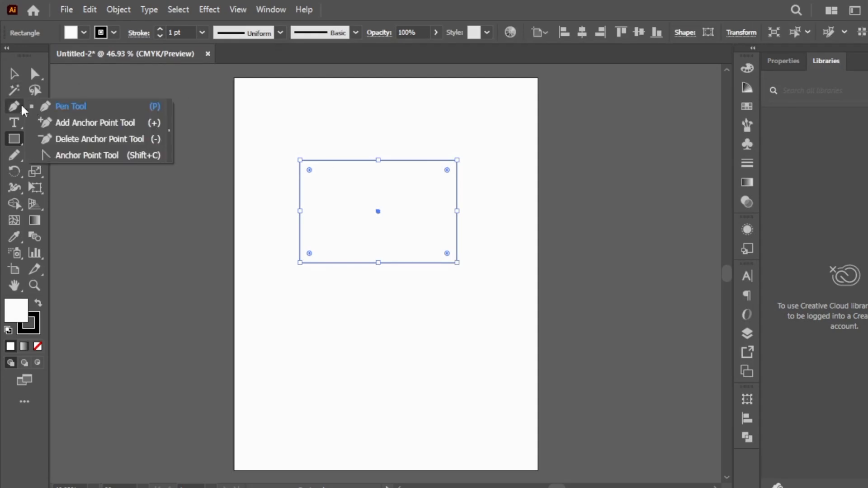
pyautogui.click(64, 123)
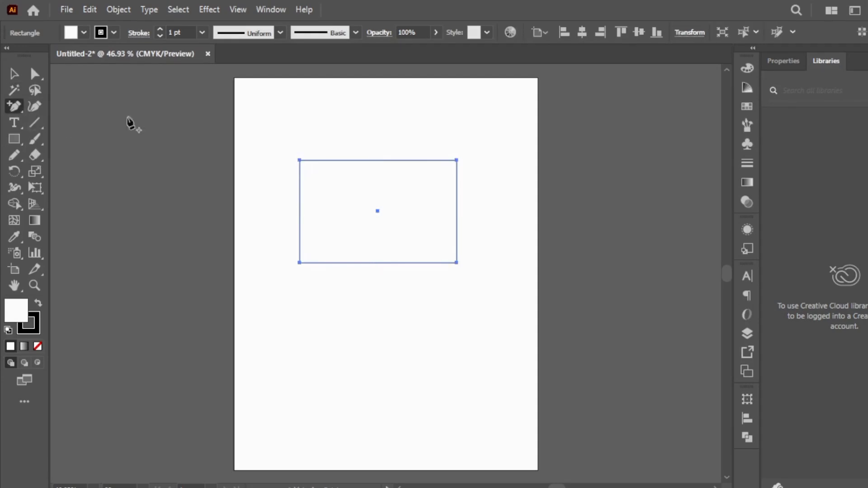
pyautogui.click(378, 160)
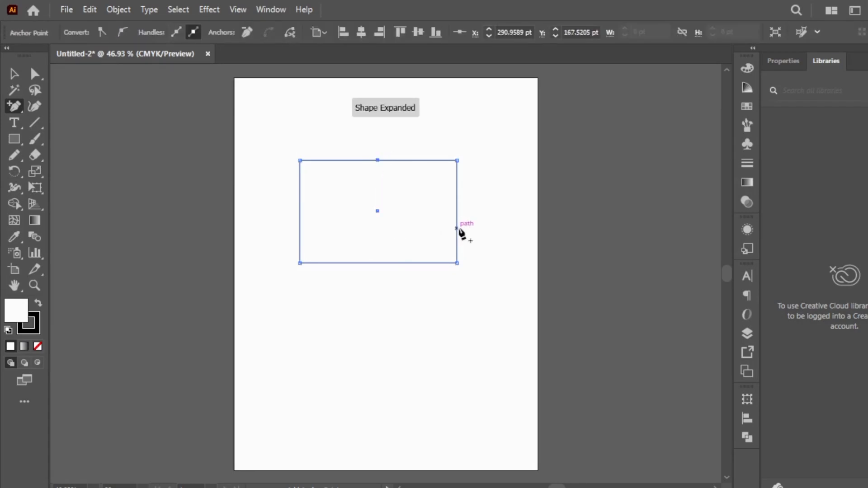
pyautogui.click(457, 211)
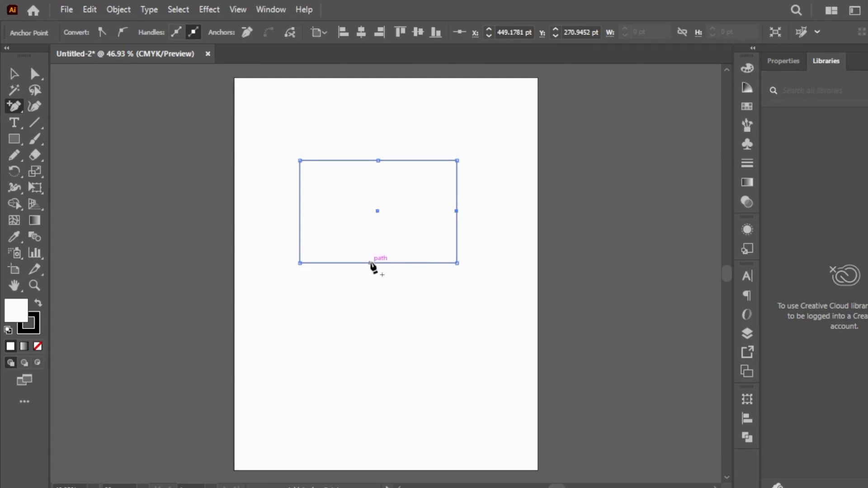
pyautogui.click(377, 263)
pyautogui.click(299, 215)
# Move the four added midpoint anchors outward from the rectangle, each away from its own side, with the Direct Selection tool
pyautogui.click(35, 74)
pyautogui.moveTo(379, 162); pyautogui.dragTo(385, 121)
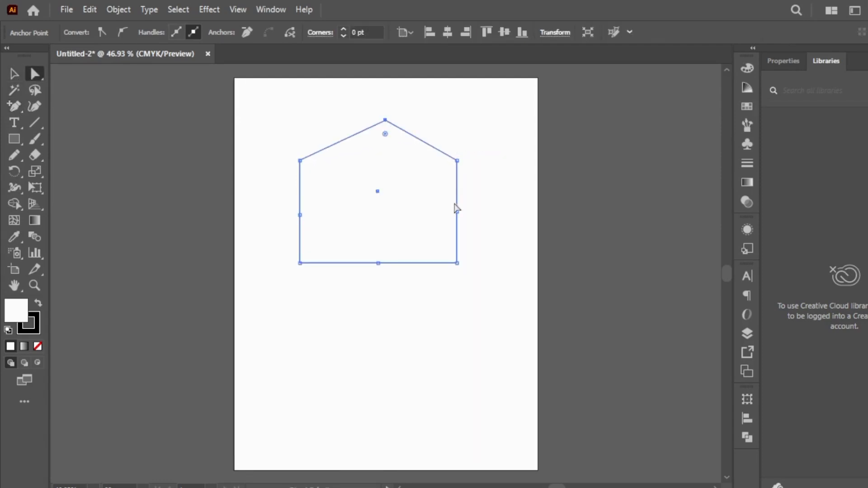
pyautogui.moveTo(457, 210); pyautogui.dragTo(504, 210)
pyautogui.moveTo(381, 263); pyautogui.dragTo(381, 293)
pyautogui.moveTo(298, 215); pyautogui.dragTo(264, 208)
# Undo the midpoint anchor moves to restore the straight-sided rectangle with its eight anchor points
pyautogui.hotkey('ctrl', 'z')
pyautogui.hotkey('ctrl', 'z')
pyautogui.hotkey('ctrl', 'z')
pyautogui.hotkey('ctrl', 'z')
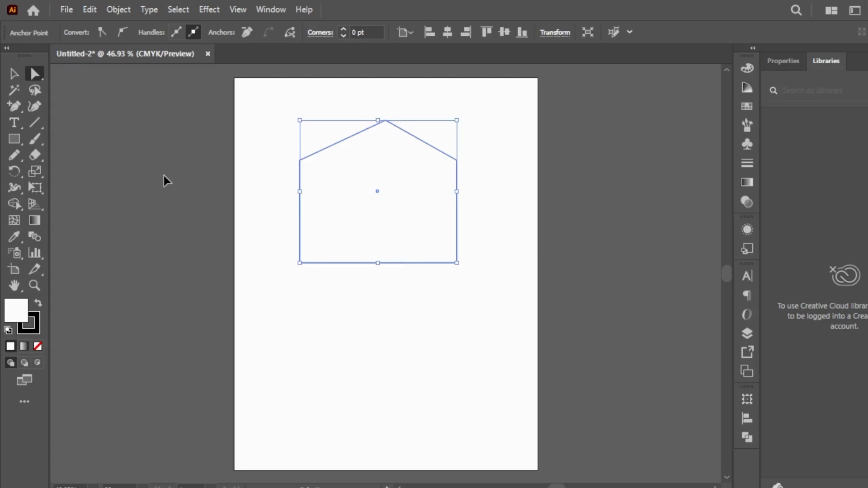
# Delete the rectangle's four corner anchor points to turn it into a diamond
pyautogui.click(14, 106)
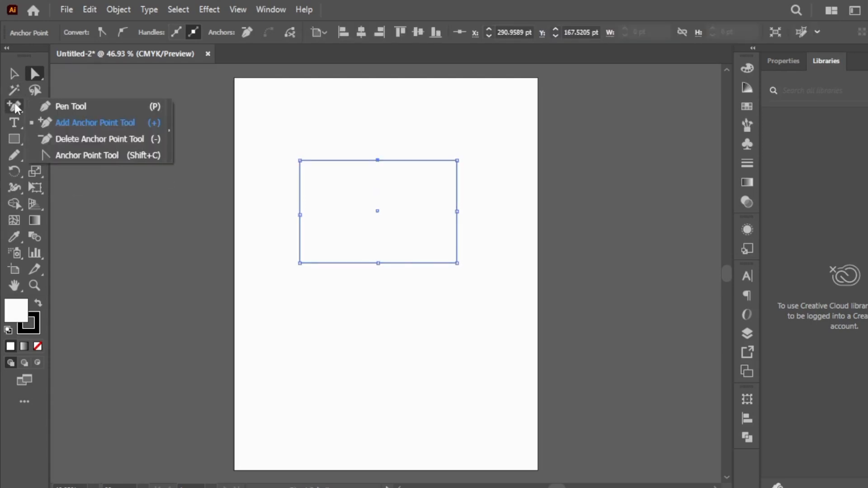
pyautogui.click(69, 137)
pyautogui.click(300, 160)
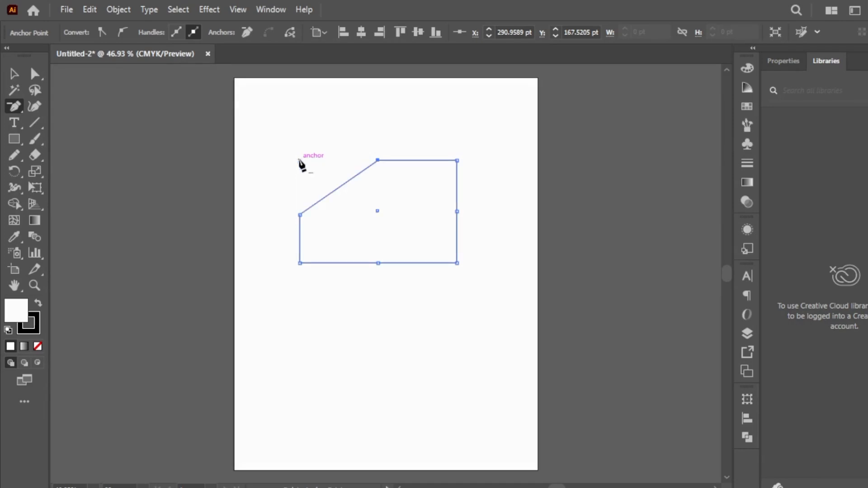
pyautogui.click(457, 160)
pyautogui.click(456, 260)
pyautogui.click(300, 263)
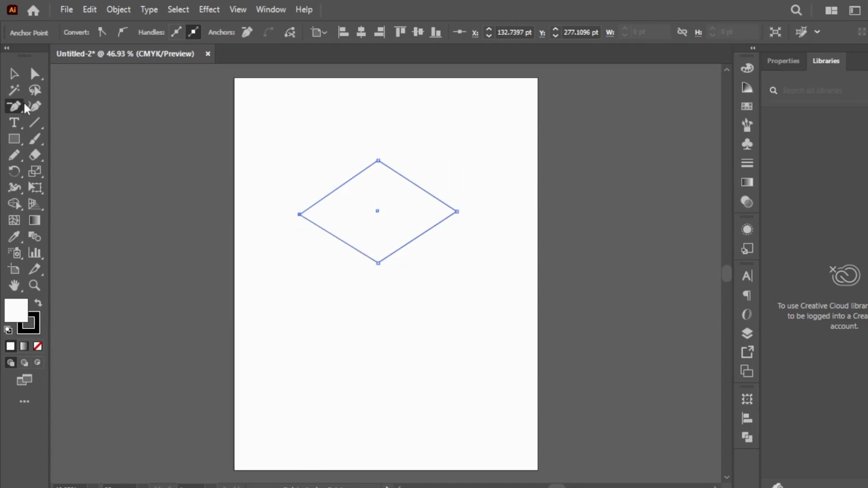
# Curve the diamond's right, bottom and left corners by pulling out handles with the Anchor Point tool
pyautogui.moveTo(17, 109); pyautogui.dragTo(75, 156)
pyautogui.moveTo(456, 211); pyautogui.dragTo(485, 286)
pyautogui.moveTo(378, 264); pyautogui.dragTo(365, 339)
pyautogui.moveTo(300, 215); pyautogui.dragTo(377, 222)
# Undo the curves, the anchor point edits and the rectangle itself until the artboard is empty
pyautogui.hotkey('ctrl', 'z')
pyautogui.hotkey('ctrl', 'z')
pyautogui.hotkey('ctrl', 'z')
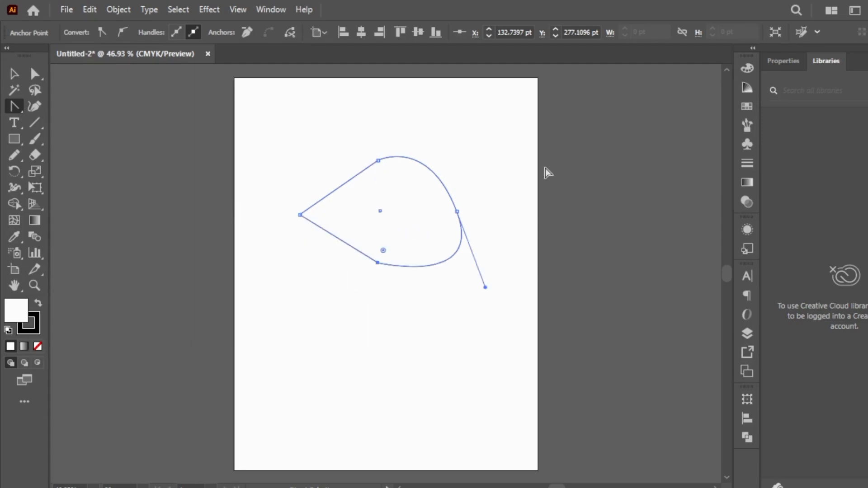
pyautogui.hotkey('ctrl', 'z')
pyautogui.hotkey('ctrl', 'z')
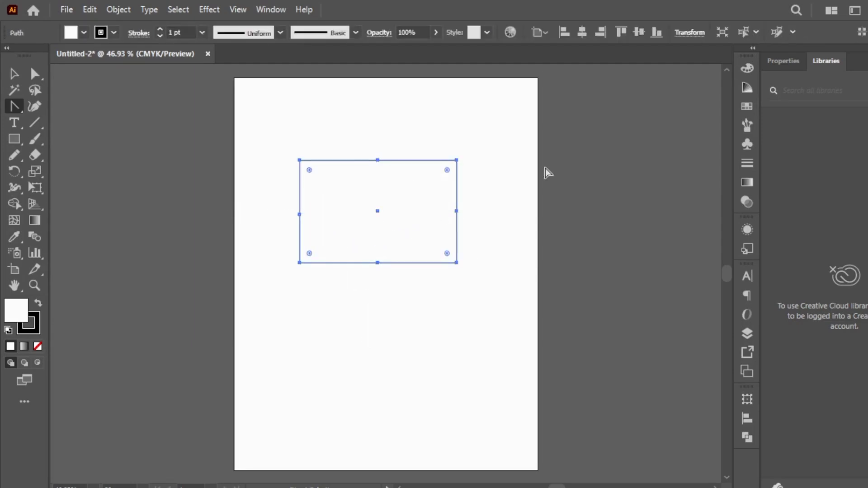
pyautogui.hotkey('ctrl', 'z')
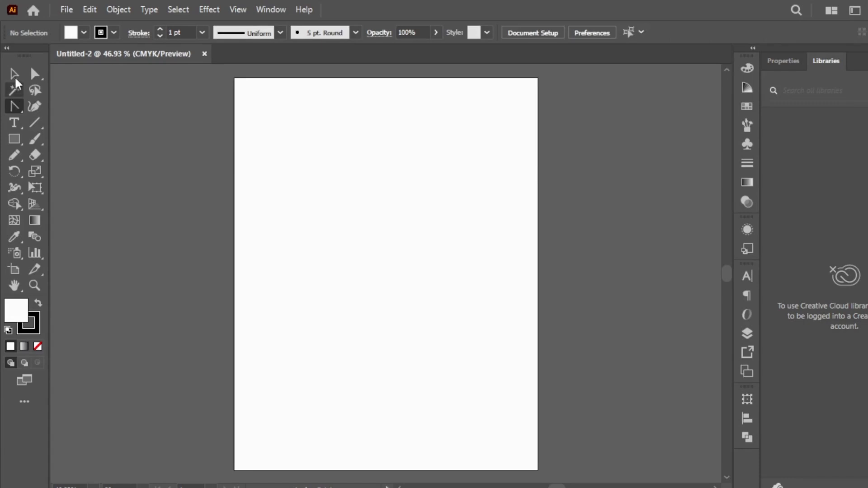
# Draw an L-shaped open path with the Pen tool: a straight vertical segment down, followed by a horizontal segment to the right
pyautogui.click(14, 107)
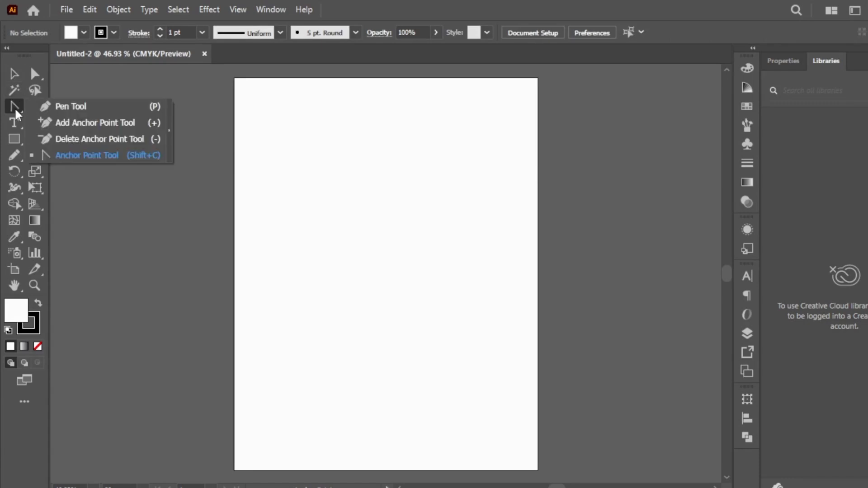
pyautogui.click(88, 105)
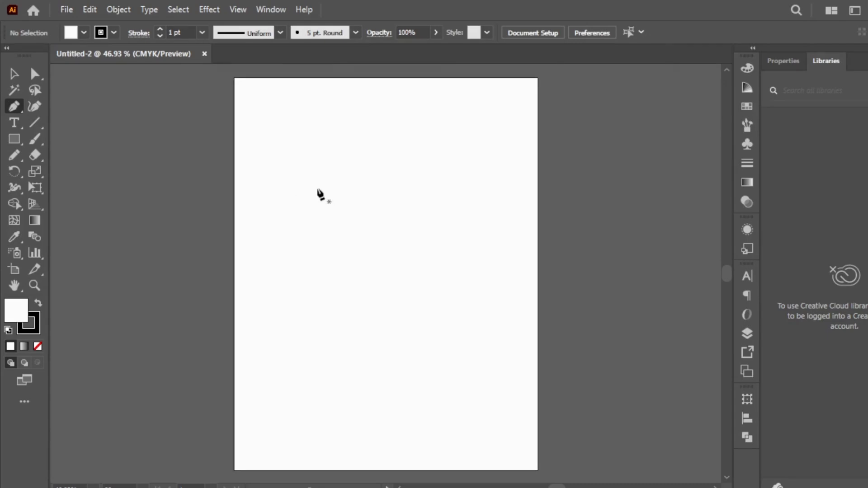
pyautogui.click(313, 175)
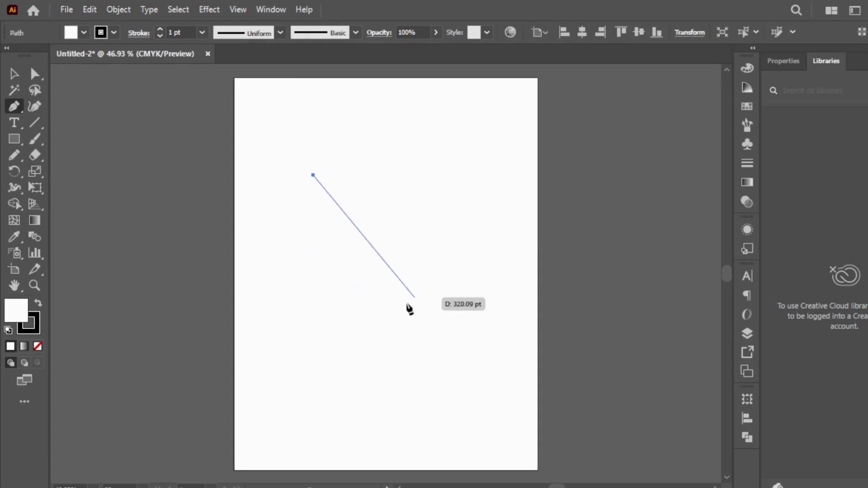
pyautogui.hotkey('ctrl', 'z')
pyautogui.click(310, 159)
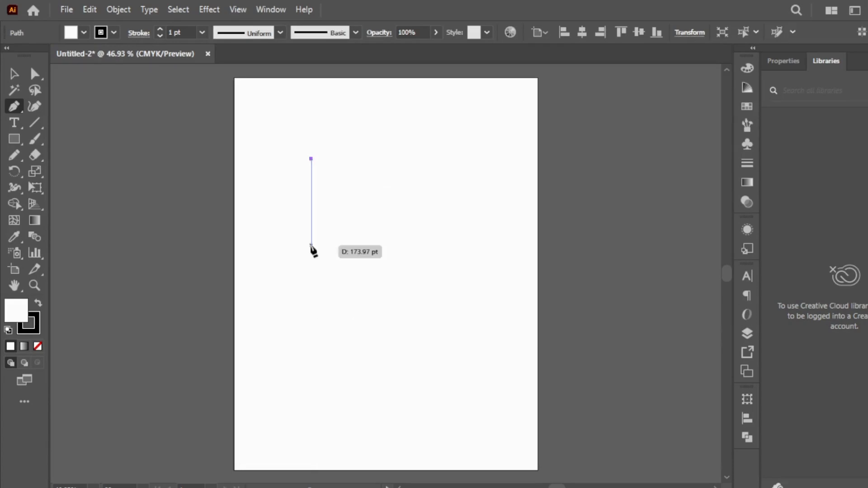
pyautogui.click(310, 292)
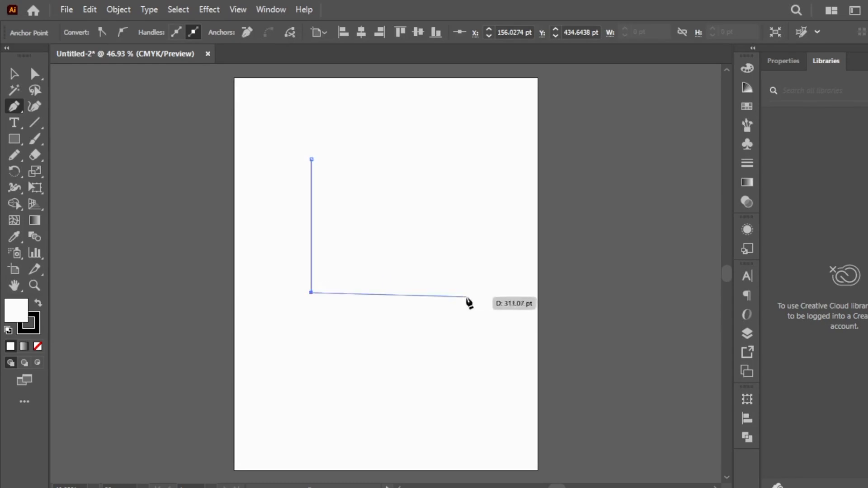
pyautogui.click(480, 293)
# Undo the L-shaped path completely
pyautogui.hotkey('ctrl', 'z')
pyautogui.hotkey('ctrl', 'z')
pyautogui.hotkey('ctrl', 'z')
# Draw a zigzag path of straight Pen tool segments winding from the artboard's upper right down to its lower right
pyautogui.click(450, 115)
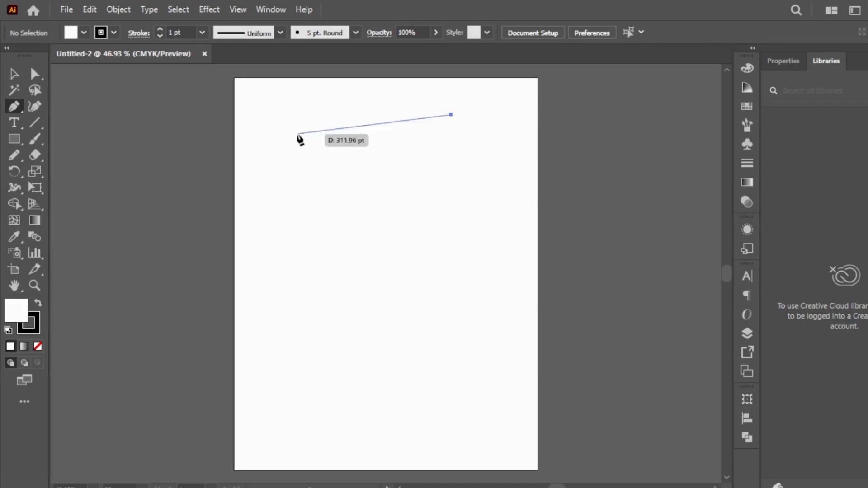
pyautogui.click(297, 134)
pyautogui.click(309, 227)
pyautogui.click(468, 163)
pyautogui.click(491, 264)
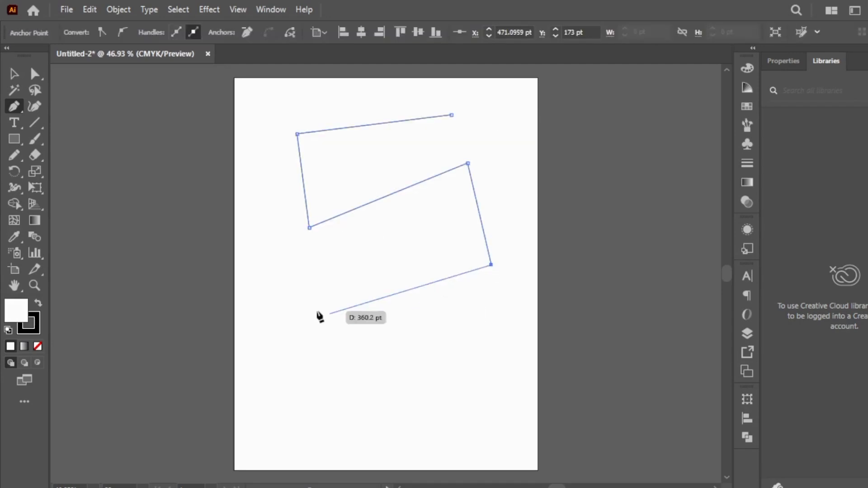
pyautogui.click(315, 311)
pyautogui.click(334, 406)
pyautogui.click(519, 349)
# Continue the path back up alongside the zigzag with straight segments, forming a band that ends just below the starting anchor
pyautogui.click(515, 321)
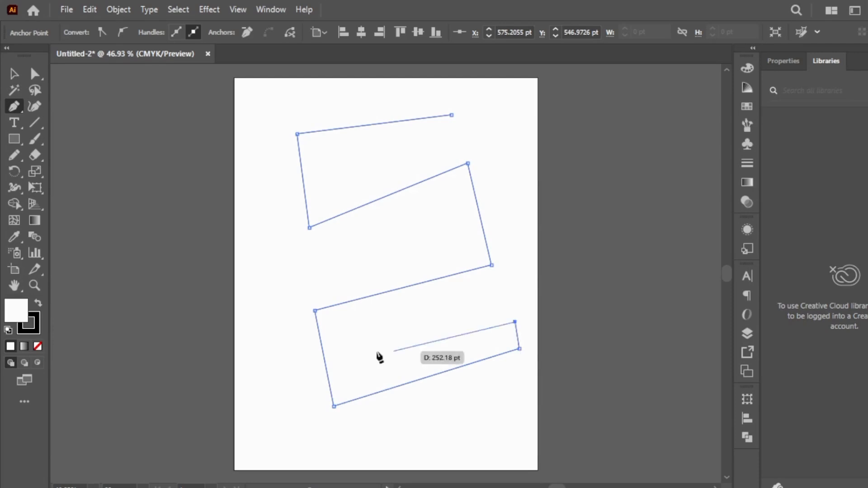
pyautogui.click(342, 367)
pyautogui.click(333, 324)
pyautogui.click(514, 274)
pyautogui.click(490, 139)
pyautogui.click(323, 202)
pyautogui.click(323, 152)
pyautogui.click(453, 133)
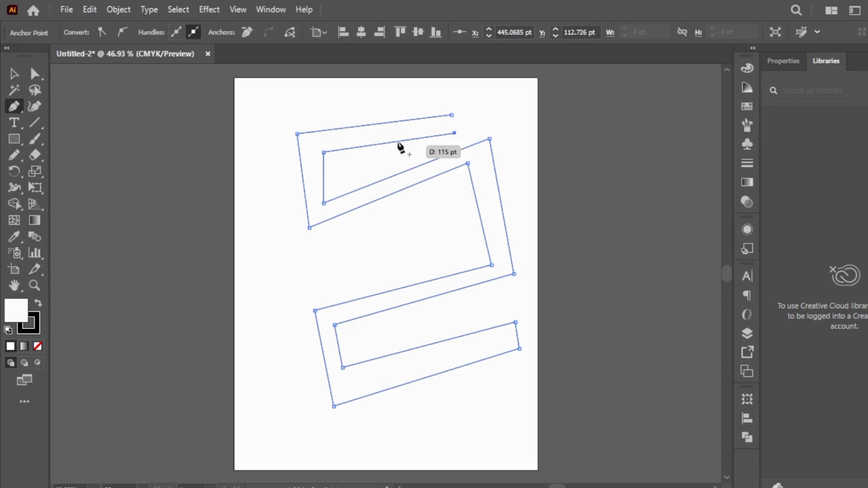
# Close the zigzag band by joining its last segment to the starting anchor point
pyautogui.keyDown('ctrl'); pyautogui.click(452, 115); pyautogui.keyUp('ctrl')
pyautogui.keyDown('ctrl'); pyautogui.click(384, 301); pyautogui.keyUp('ctrl')
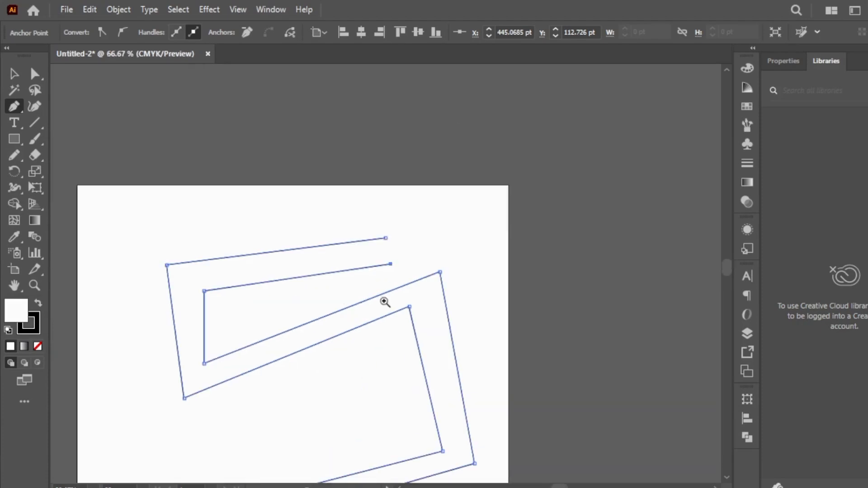
pyautogui.click(385, 238)
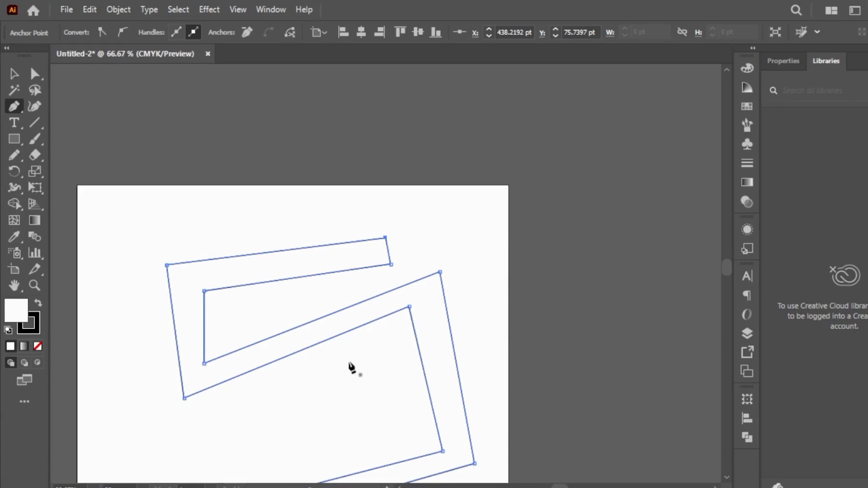
pyautogui.keyDown('ctrl'); pyautogui.keyDown('alt'); pyautogui.click(367, 338); pyautogui.keyUp('alt'); pyautogui.keyUp('ctrl')
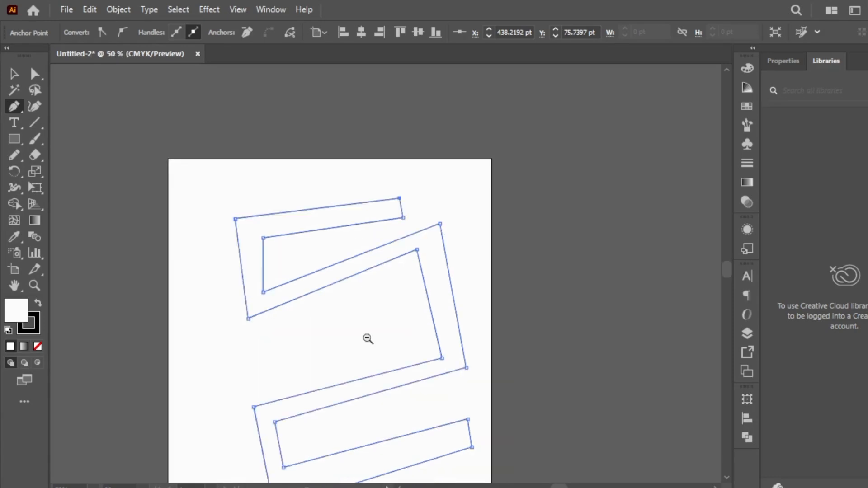
pyautogui.keyDown('ctrl'); pyautogui.keyDown('alt'); pyautogui.click(368, 339); pyautogui.keyUp('alt'); pyautogui.keyUp('ctrl')
pyautogui.click(10, 68)
# Undo the zigzag band point by point until the artboard is blank
pyautogui.hotkey('ctrl', 'z')
pyautogui.hotkey('ctrl', 'z')
pyautogui.hotkey('ctrl', 'z')
pyautogui.hotkey('ctrl', 'z')
pyautogui.hotkey('ctrl', 'z')
pyautogui.hotkey('ctrl', 'z')
pyautogui.hotkey('ctrl', 'z')
pyautogui.hotkey('ctrl', 'z')
pyautogui.hotkey('ctrl', 'z')
pyautogui.hotkey('ctrl', 'z')
pyautogui.hotkey('ctrl', 'z')
pyautogui.hotkey('ctrl', 'z')
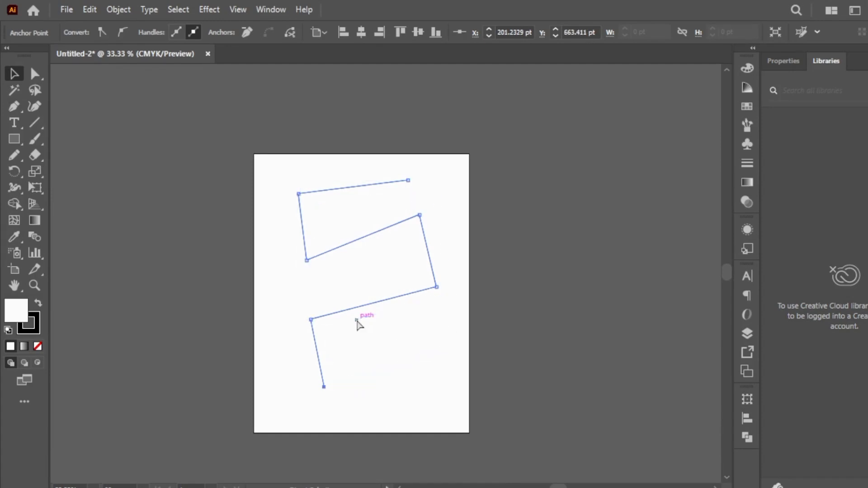
pyautogui.hotkey('ctrl', 'z')
pyautogui.hotkey('ctrl', 'z')
pyautogui.hotkey('ctrl', 'z')
pyautogui.hotkey('ctrl', 'z')
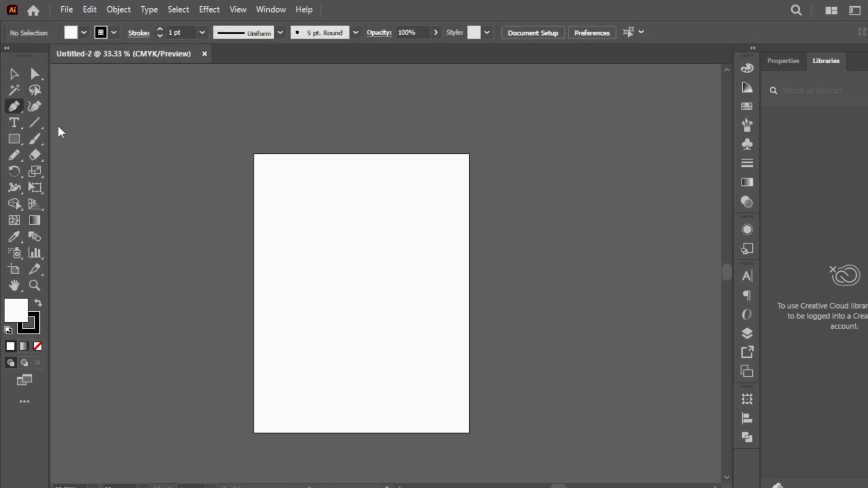
# Draw a closed rectangle about 370 pt wide and 259 pt high with the Pen tool, using straight horizontal and vertical segments
pyautogui.scroll(1, 374, 271)
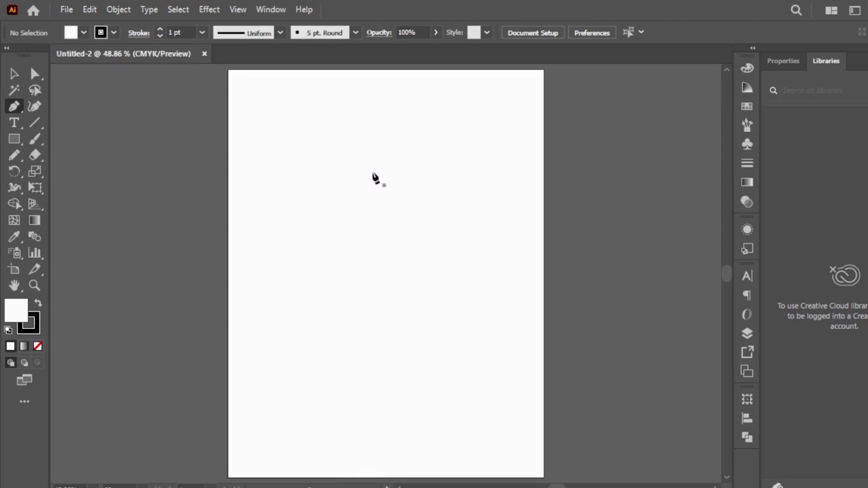
pyautogui.click(365, 140)
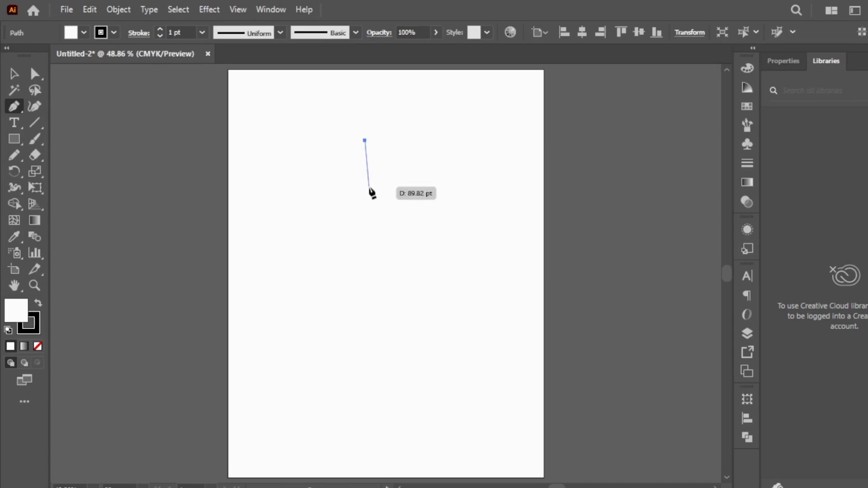
pyautogui.hotkey('ctrl', 'z')
pyautogui.click(283, 154)
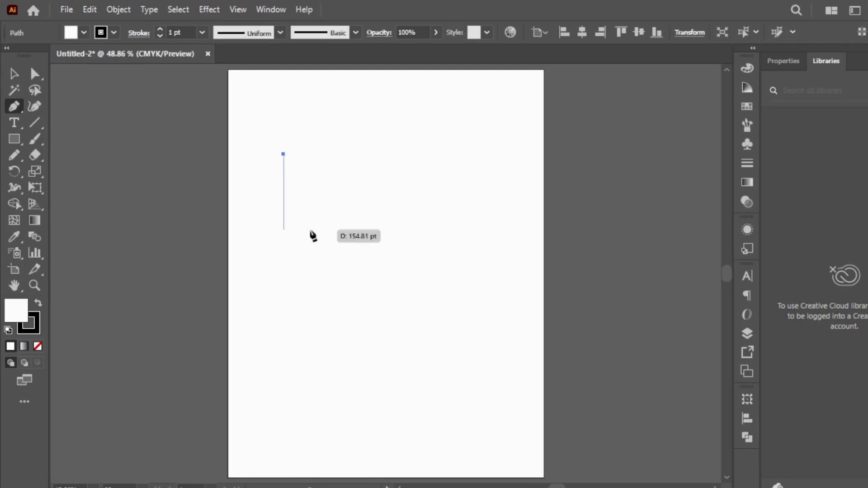
pyautogui.click(283, 288)
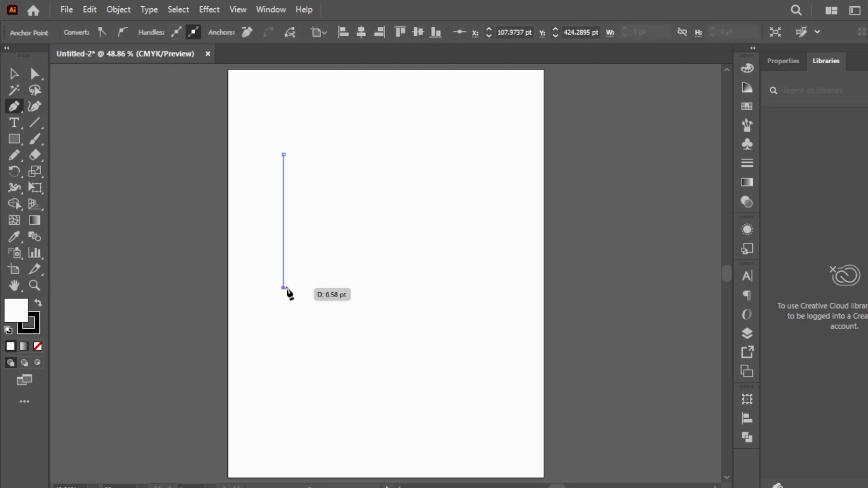
pyautogui.click(473, 287)
pyautogui.click(475, 146)
pyautogui.hotkey('ctrl', 'z')
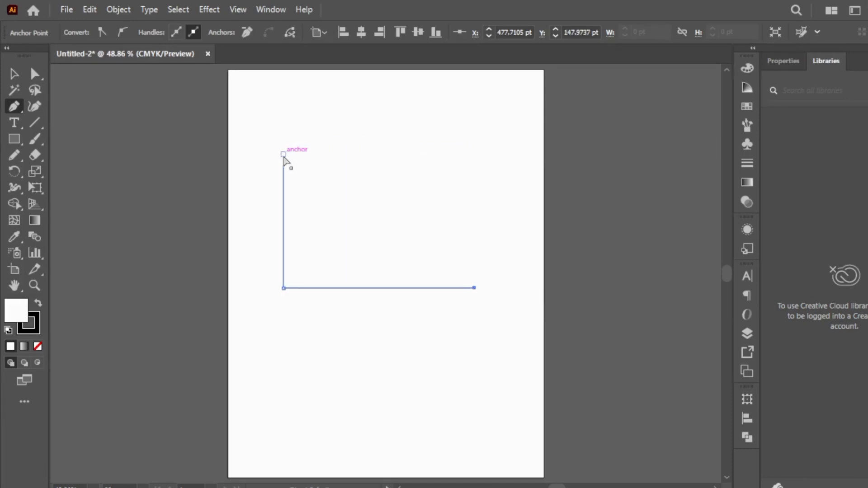
pyautogui.click(475, 154)
pyautogui.click(284, 154)
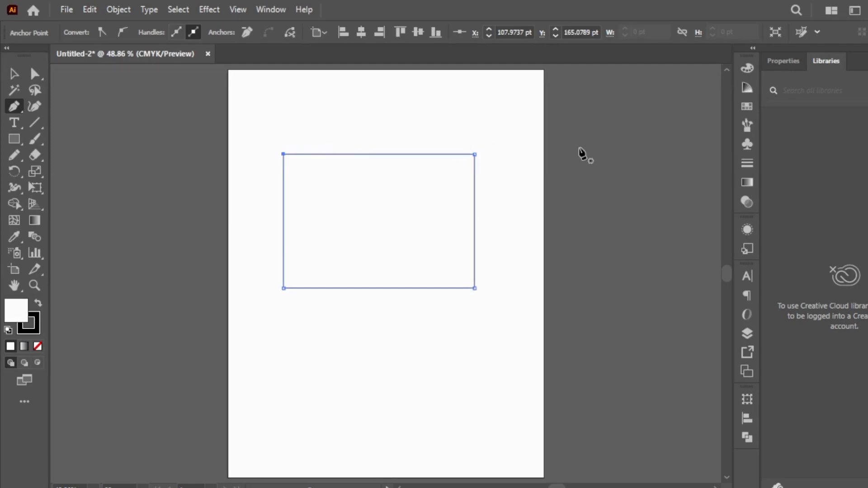
# Undo the pen-drawn rectangle until nothing is left on the artboard
pyautogui.hotkey('ctrl', 'z')
pyautogui.hotkey('ctrl', 'z')
pyautogui.hotkey('ctrl', 'z')
pyautogui.hotkey('ctrl', 'z')
pyautogui.hotkey('ctrl', 'z')
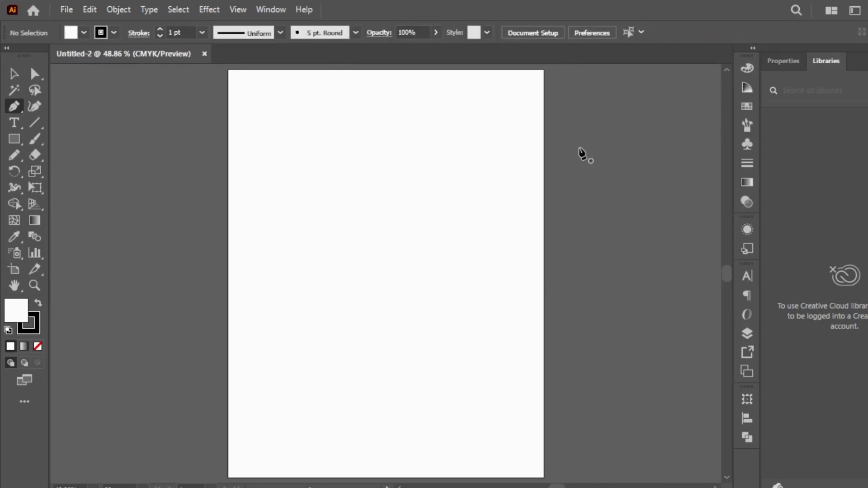
# Draw an open S-shaped path with the Pen tool from two curves, spanning about 226 pt and 238 pt, with a smooth middle anchor
pyautogui.click(360, 135)
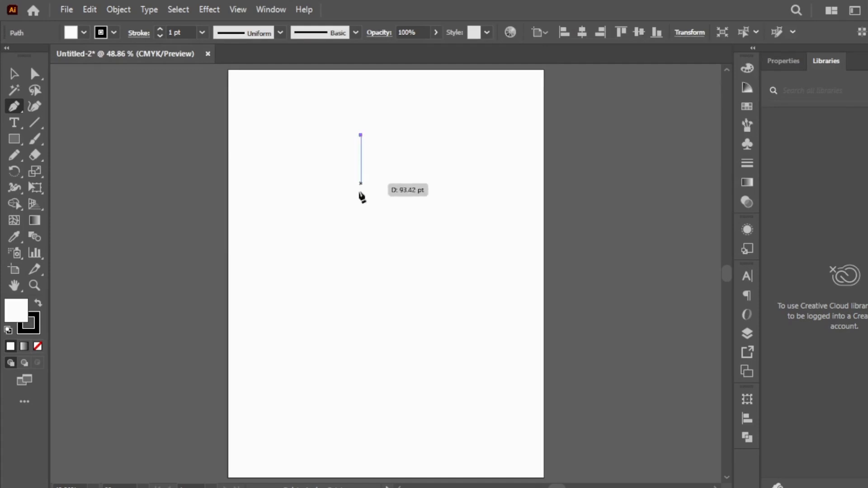
pyautogui.click(360, 251)
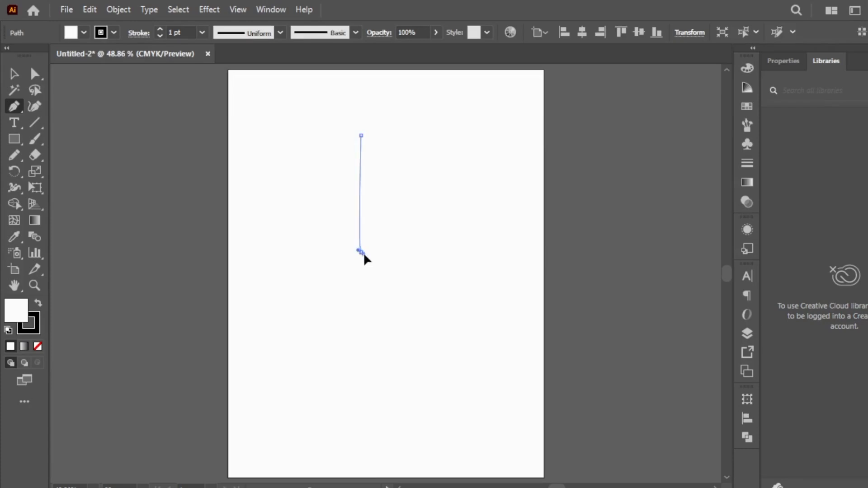
pyautogui.moveTo(370, 267); pyautogui.dragTo(408, 324)
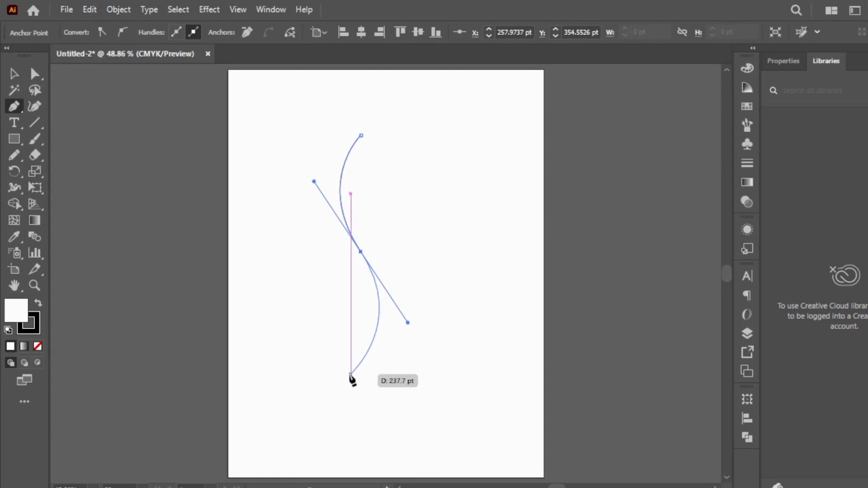
pyautogui.click(351, 374)
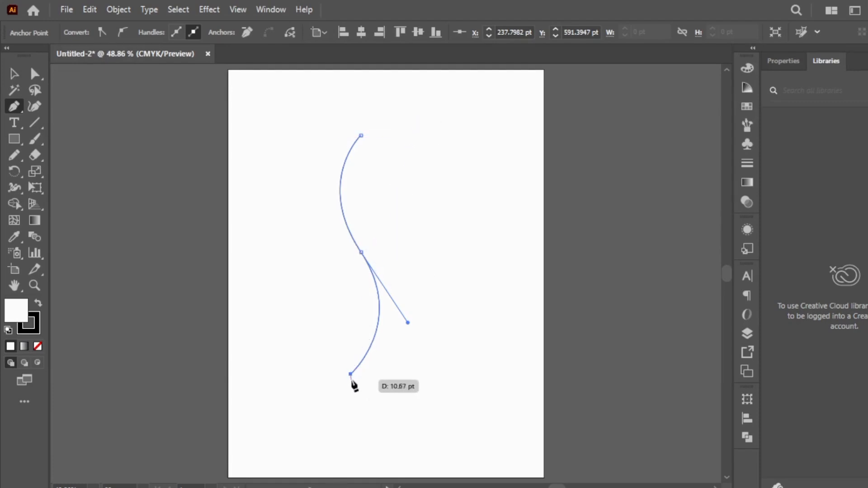
# Undo the lower curve, remove the arc end's outgoing handle, and continue it with straight vertical and horizontal stepped segments
pyautogui.hotkey('ctrl', 'z')
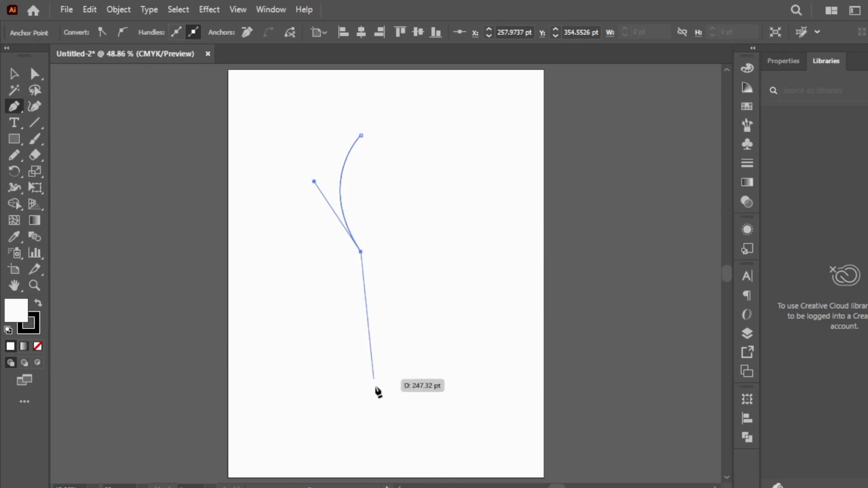
pyautogui.click(361, 296)
pyautogui.click(324, 296)
pyautogui.click(324, 327)
pyautogui.click(465, 328)
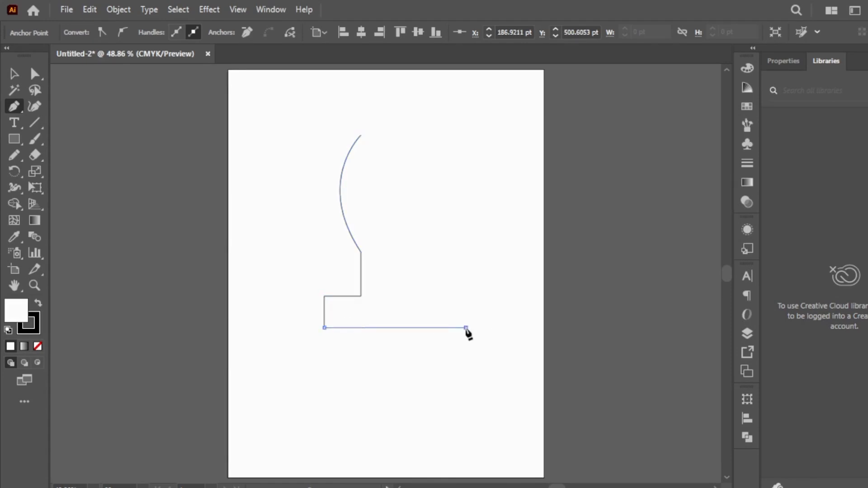
# Undo the stepped straight segments back to the arc and end the pen path there
pyautogui.hotkey('ctrl', 'z')
pyautogui.hotkey('ctrl', 'z')
pyautogui.hotkey('ctrl', 'z')
pyautogui.hotkey('ctrl', 'z')
pyautogui.moveTo(380, 268); pyautogui.dragTo(433, 247)
pyautogui.press('Escape')
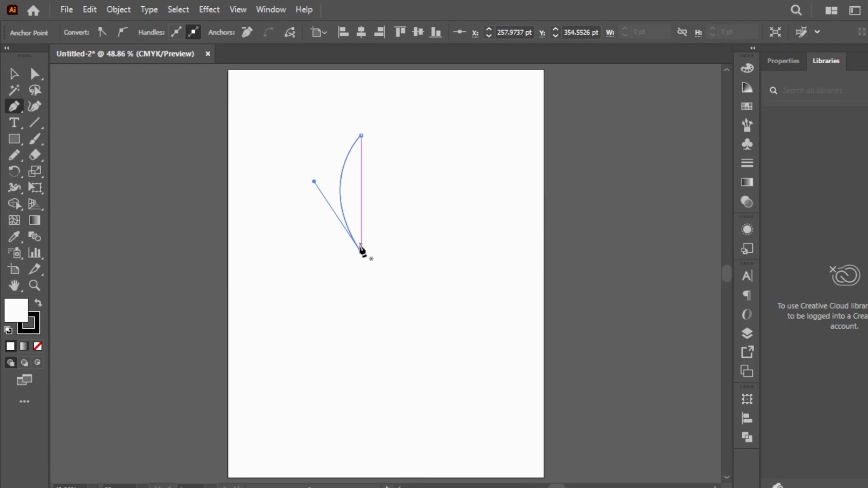
# Deselect the finished arc, move it lower on the artboard with the Selection tool, and deselect it again
pyautogui.press('v')
pyautogui.click(364, 280)
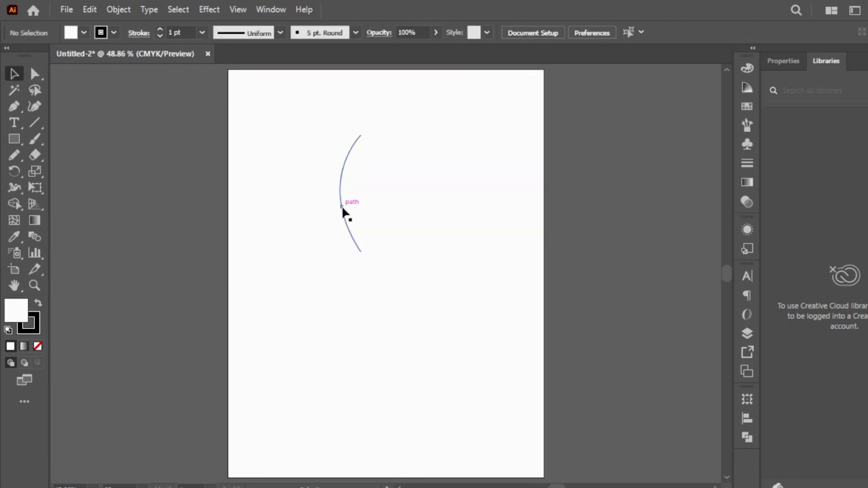
pyautogui.moveTo(340, 210); pyautogui.dragTo(350, 307)
pyautogui.click(479, 172)
# Undo the arc's move and its drawing until the artboard is blank
pyautogui.hotkey('ctrl', 'z')
pyautogui.hotkey('ctrl', 'z')
pyautogui.hotkey('ctrl', 'z')
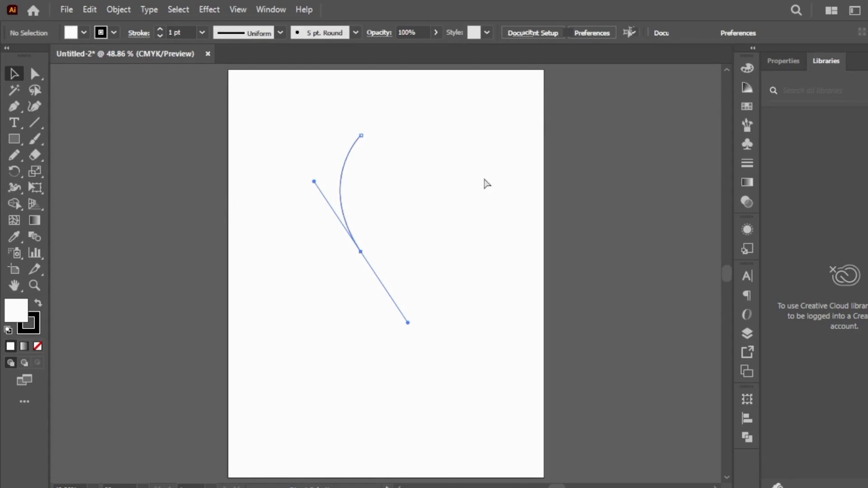
pyautogui.hotkey('ctrl', 'z')
pyautogui.hotkey('ctrl', 'z')
pyautogui.hotkey('ctrl', 'z')
pyautogui.hotkey('ctrl', 'z')
pyautogui.hotkey('ctrl', 'z')
pyautogui.hotkey('ctrl', 'z')
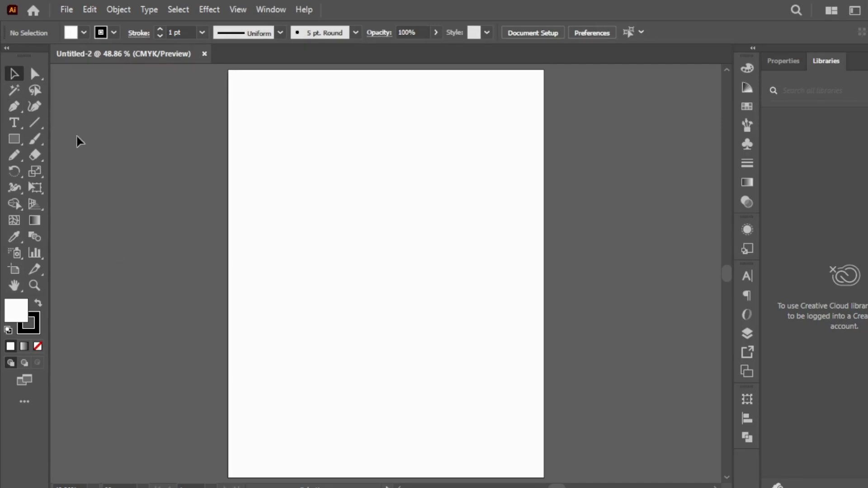
# Draw a left-bulging arc with the Pen tool between endpoints about 240 pt apart vertically, and remove its outgoing handle
pyautogui.click(14, 106)
pyautogui.click(348, 150)
pyautogui.click(348, 274)
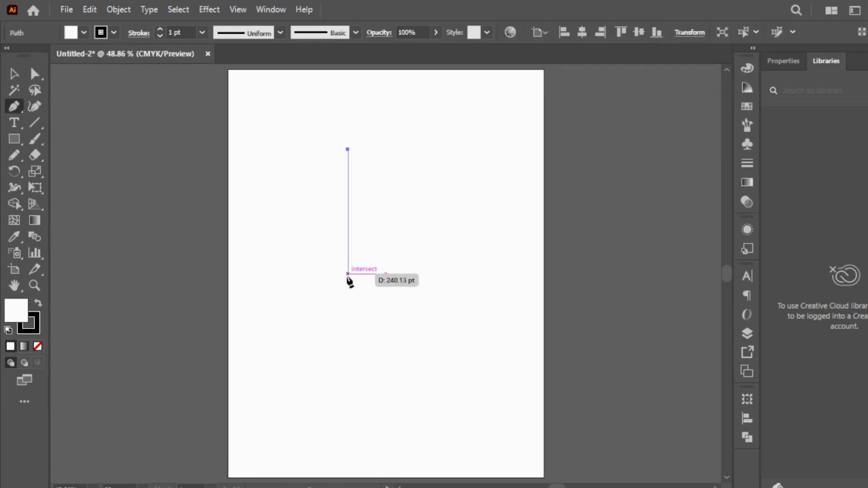
pyautogui.moveTo(348, 277); pyautogui.dragTo(398, 348)
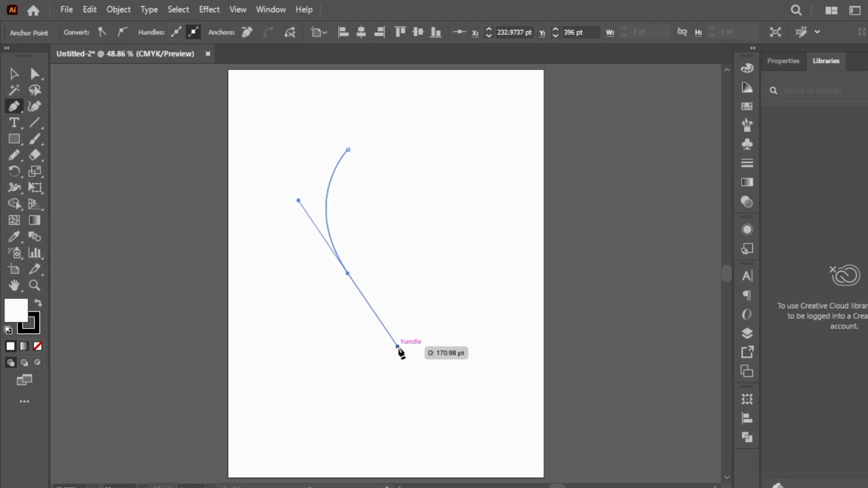
pyautogui.click(347, 274)
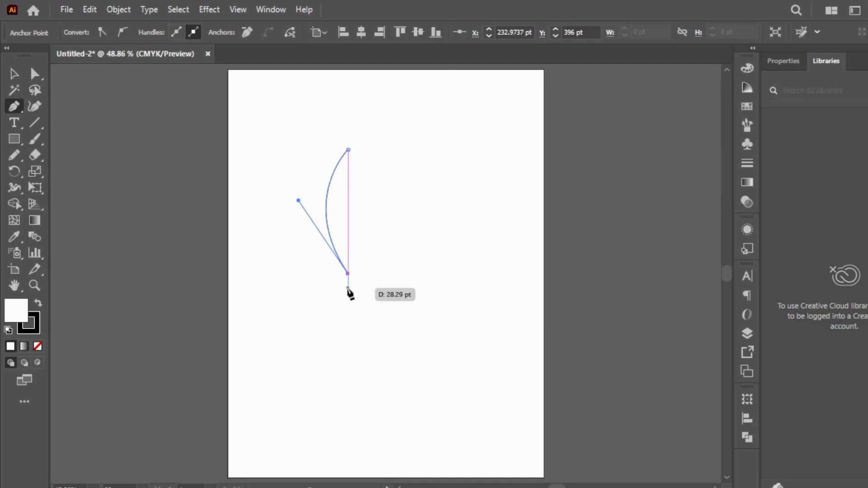
# Select the arc with the Selection tool and delete it
pyautogui.click(14, 74)
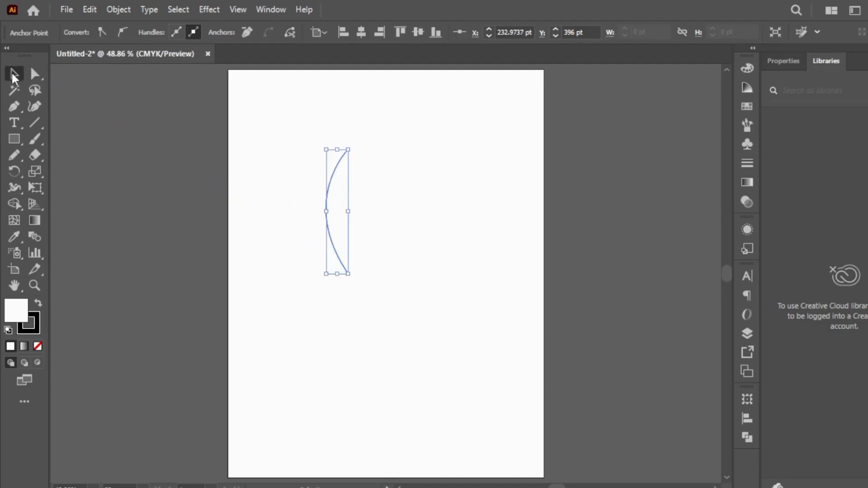
pyautogui.click(360, 182)
pyautogui.click(337, 187)
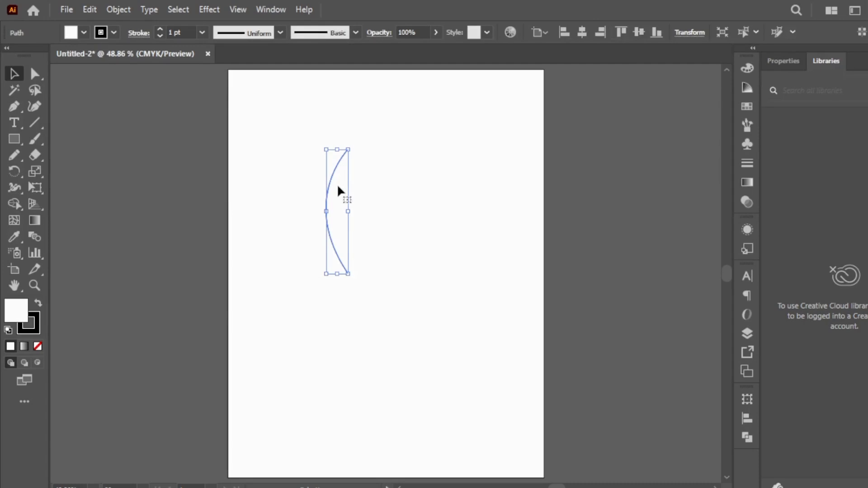
pyautogui.press('Delete')
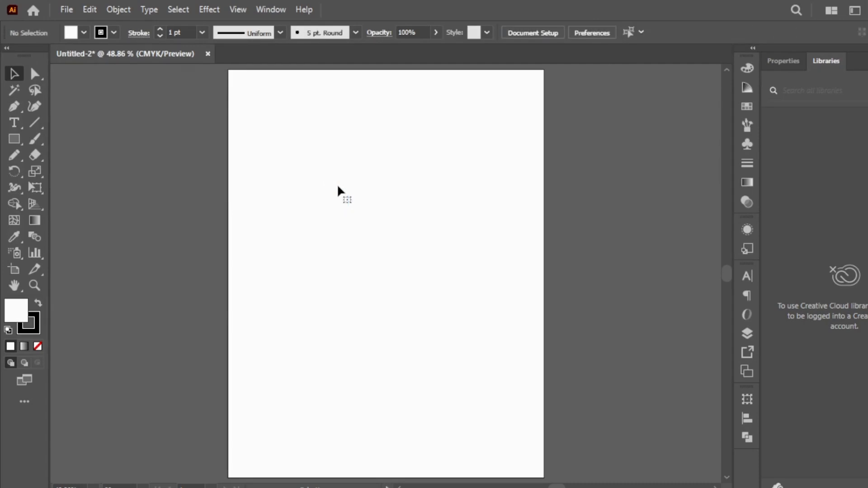
# Show the rulers around the artboard
pyautogui.hotkey('ctrl', 'r')
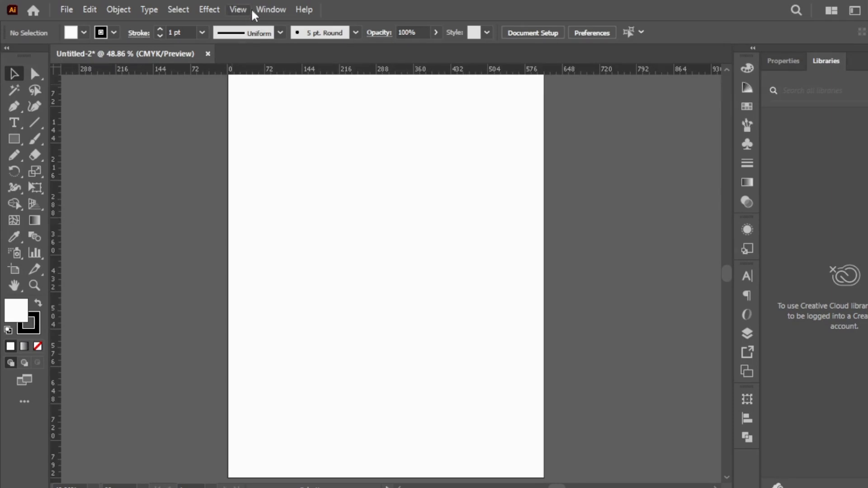
pyautogui.click(236, 9)
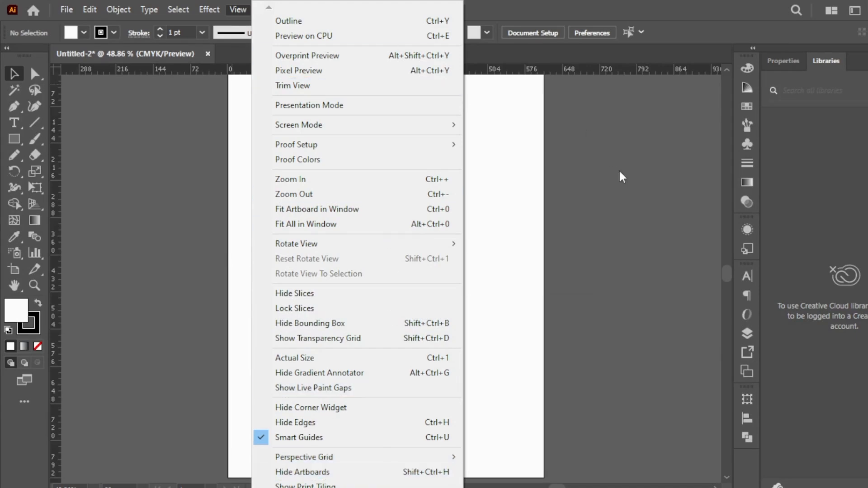
pyautogui.click(486, 128)
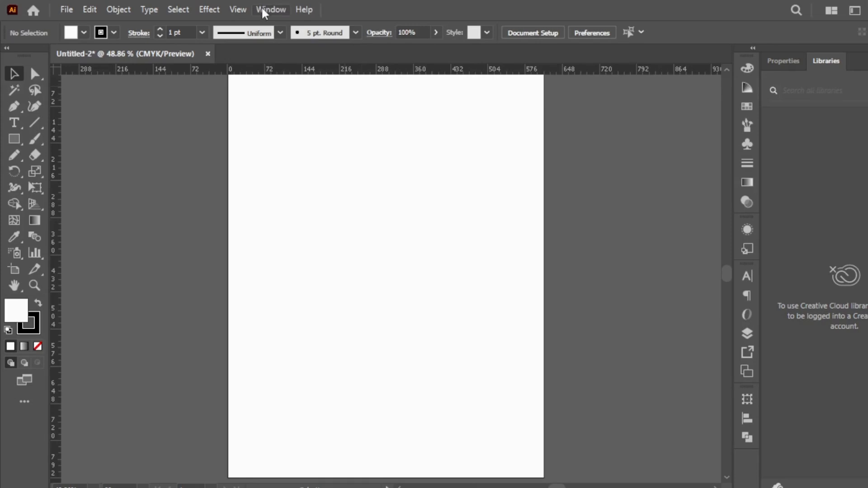
pyautogui.click(273, 11)
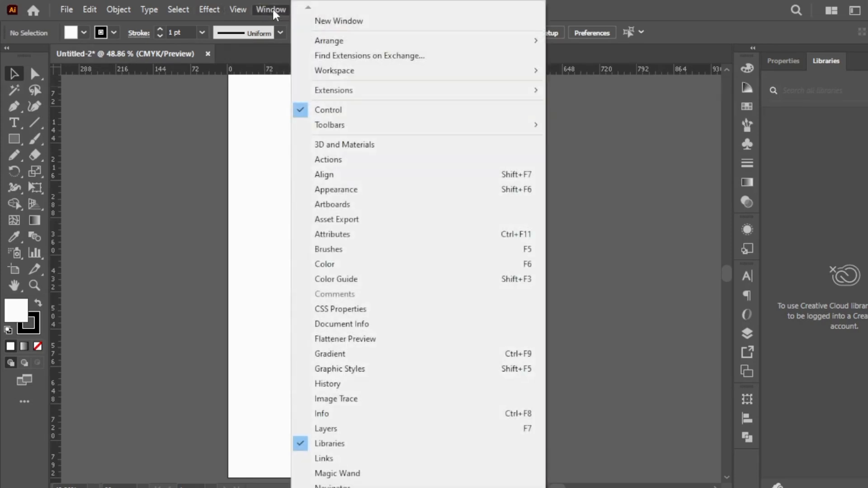
pyautogui.click(119, 288)
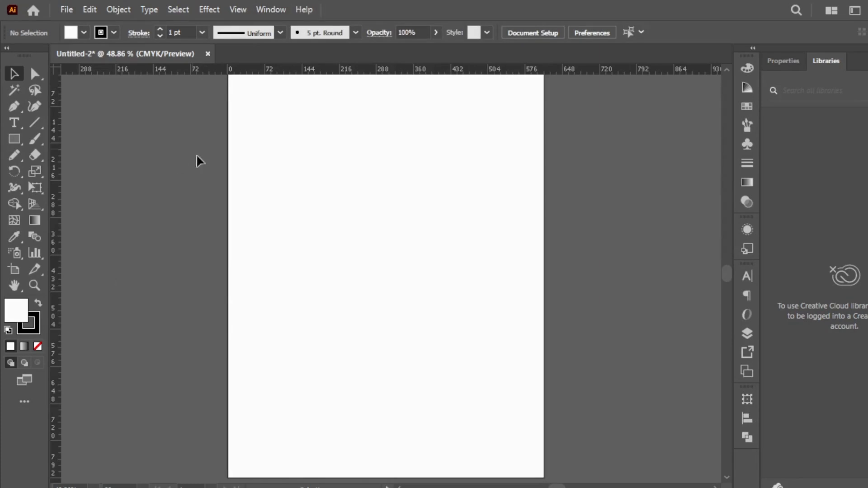
# Place a vertical ruler guide on the artboard at about X 316 pt
pyautogui.moveTo(51, 311); pyautogui.dragTo(274, 315)
pyautogui.moveTo(387, 311); pyautogui.dragTo(391, 314)
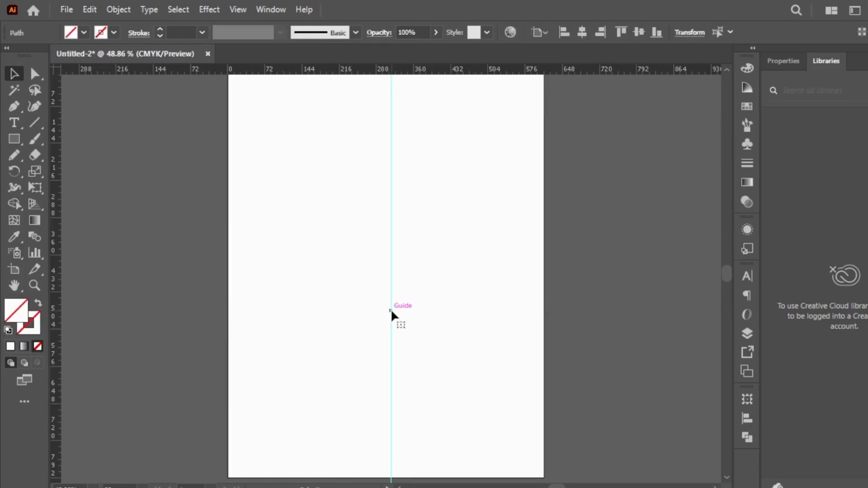
pyautogui.rightClick(470, 71)
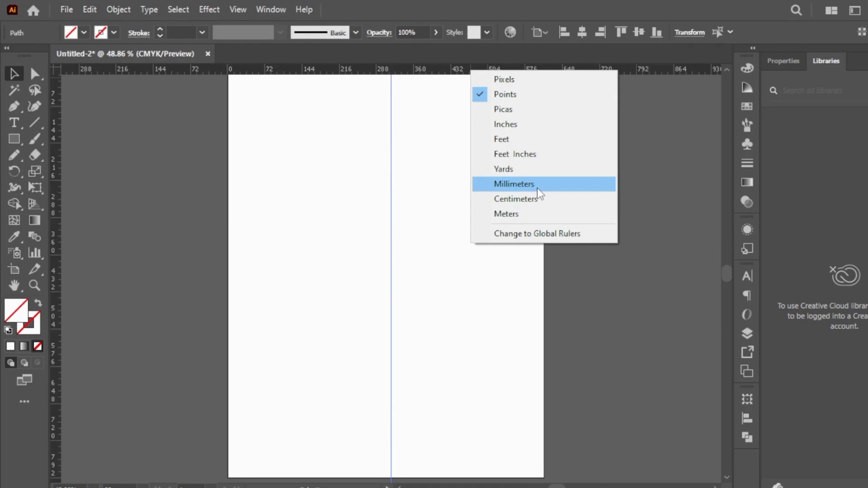
pyautogui.click(465, 295)
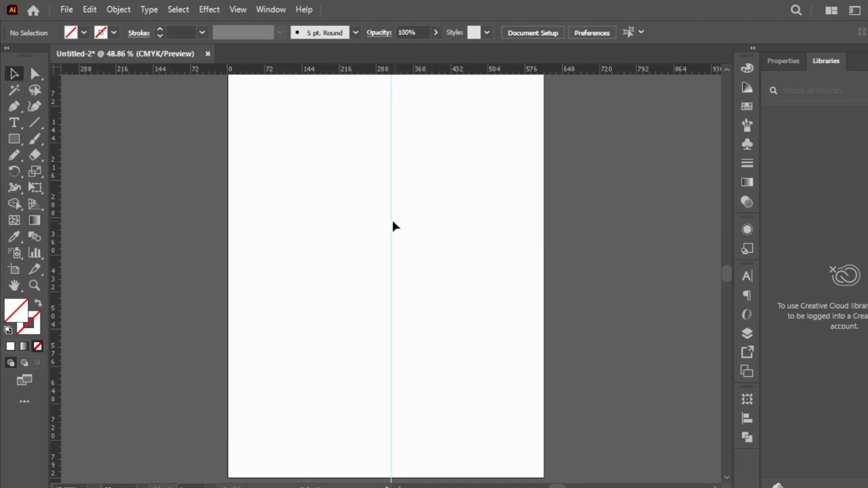
# Lock the vertical guide and test that it cannot be moved
pyautogui.click(389, 185)
pyautogui.rightClick(390, 185)
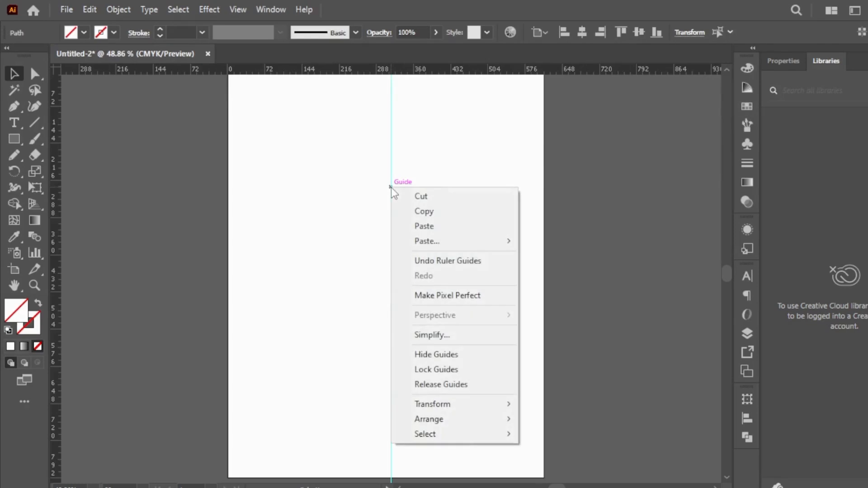
pyautogui.click(456, 369)
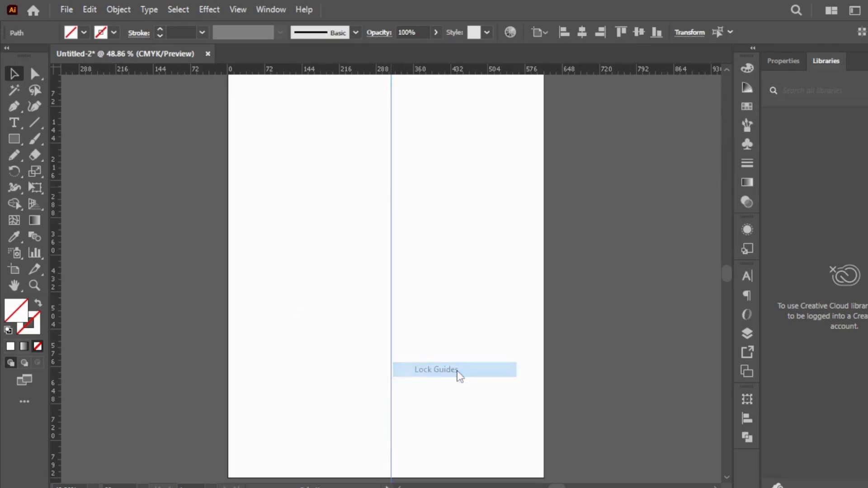
pyautogui.moveTo(391, 273); pyautogui.dragTo(452, 259)
# Draw the curved left half of a heart with the Pen tool, starting on the guide and ending on it at about Y 477 pt
pyautogui.click(13, 107)
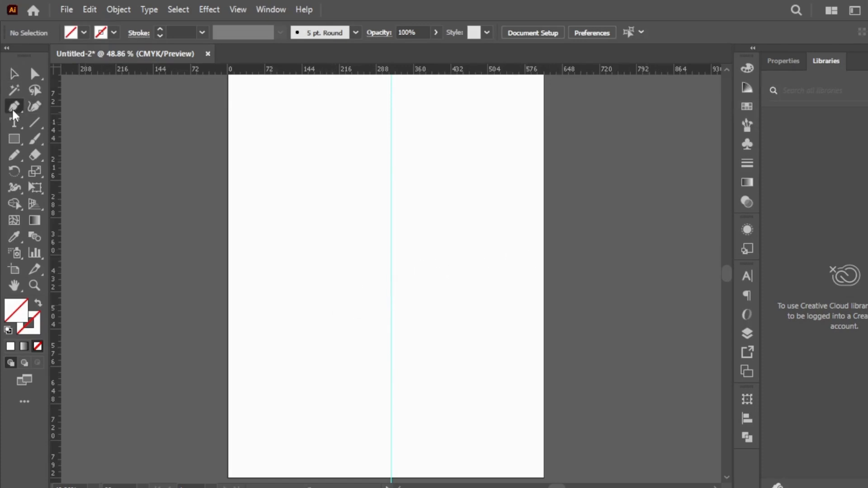
pyautogui.click(390, 171)
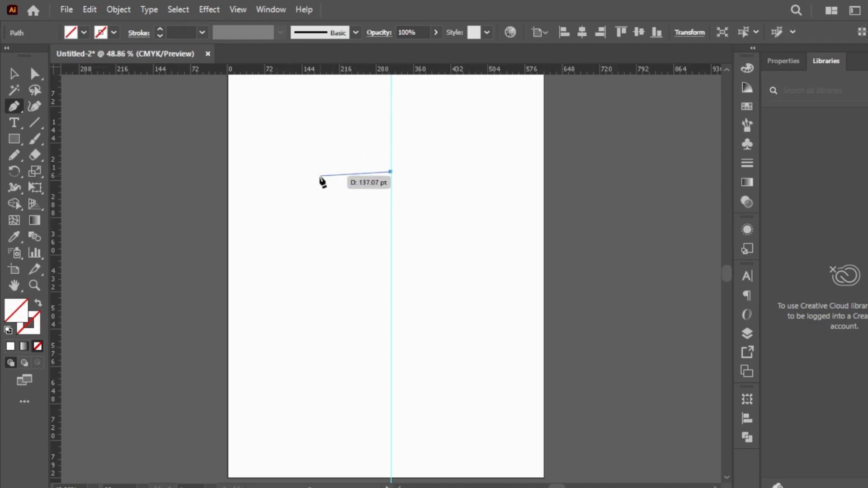
pyautogui.moveTo(319, 172); pyautogui.dragTo(278, 233)
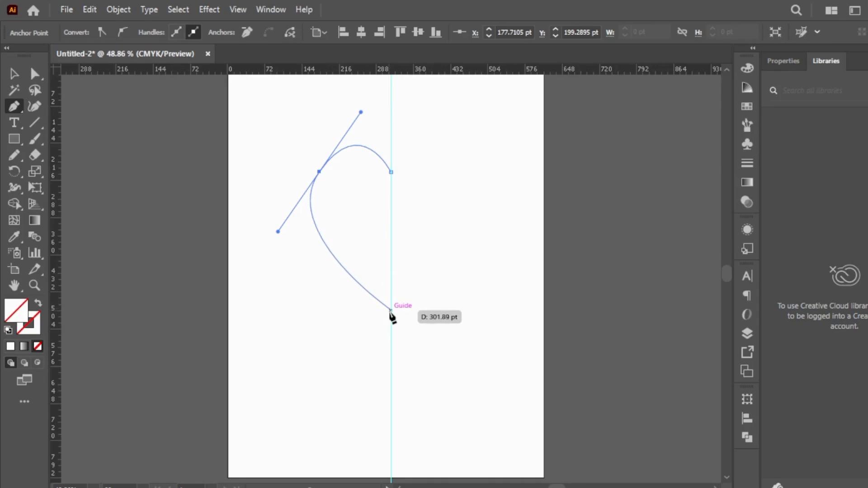
pyautogui.moveTo(391, 316)
pyautogui.mouseDown()
pyautogui.moveTo(393, 328)
pyautogui.moveTo(404, 327)
pyautogui.mouseUp()
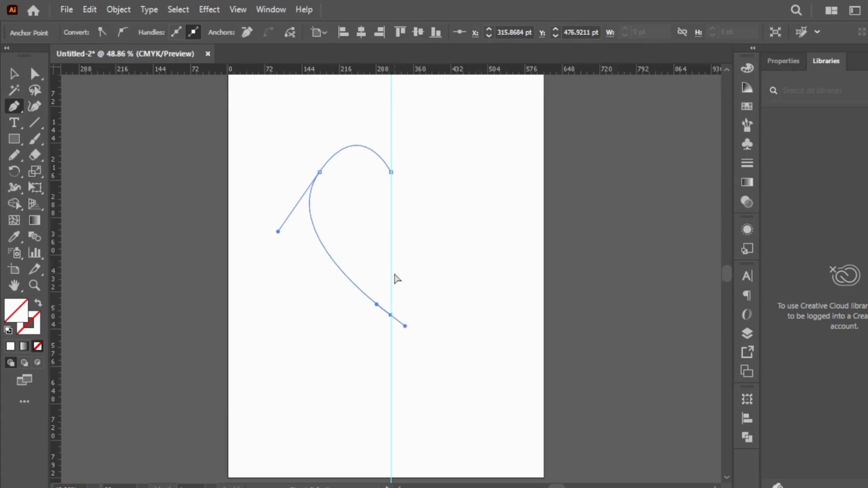
# Undo the half-heart path and restore the default white fill and black stroke
pyautogui.hotkey('ctrl', 'z')
pyautogui.hotkey('ctrl', 'z')
pyautogui.hotkey('ctrl', 'z')
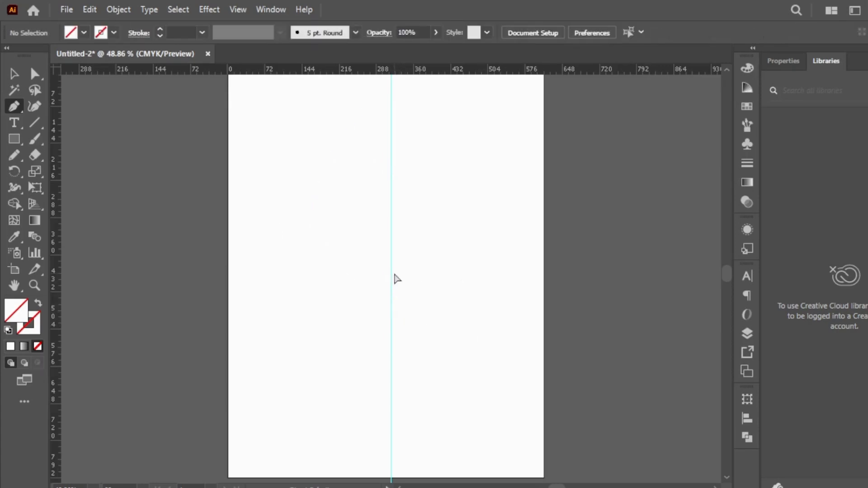
pyautogui.click(8, 329)
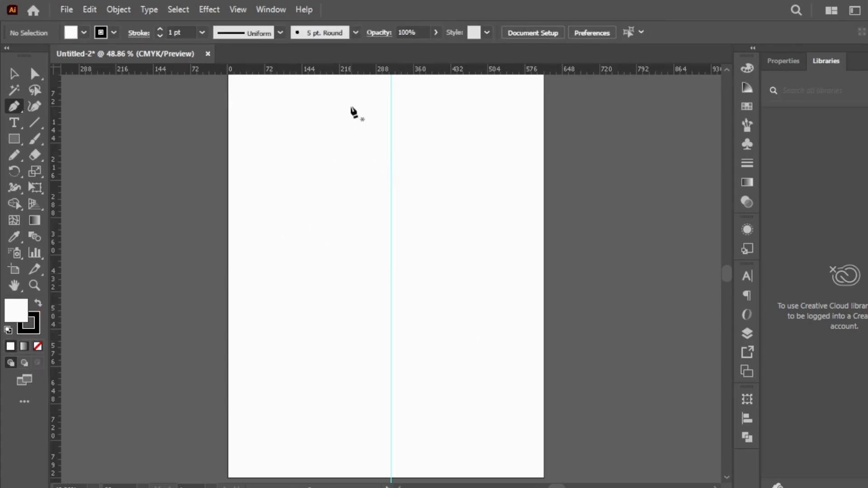
# Draw the left half of a heart from the guide, with a handle-trimmed outer anchor near X 166 pt, ending on the guide near Y 374 pt
pyautogui.click(391, 169)
pyautogui.moveTo(314, 169); pyautogui.dragTo(281, 223)
pyautogui.click(313, 169)
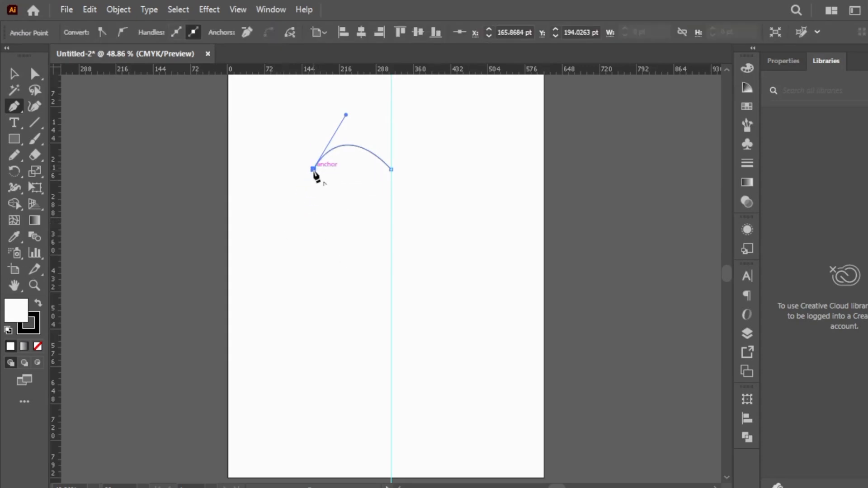
pyautogui.moveTo(391, 262); pyautogui.dragTo(485, 297)
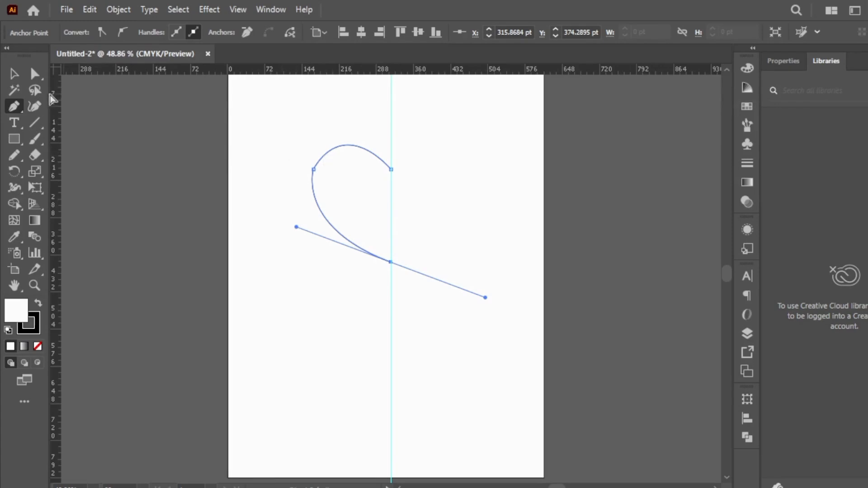
# Round the half heart's outer anchor slightly with its live corner widget and deselect the path
pyautogui.click(34, 73)
pyautogui.click(313, 170)
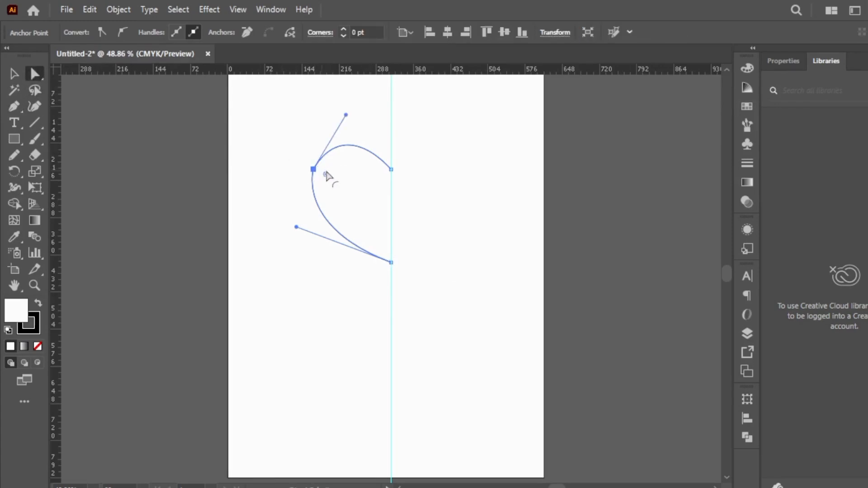
pyautogui.moveTo(330, 180)
pyautogui.mouseDown()
pyautogui.moveTo(362, 181)
pyautogui.moveTo(346, 182)
pyautogui.mouseUp()
pyautogui.click(218, 215)
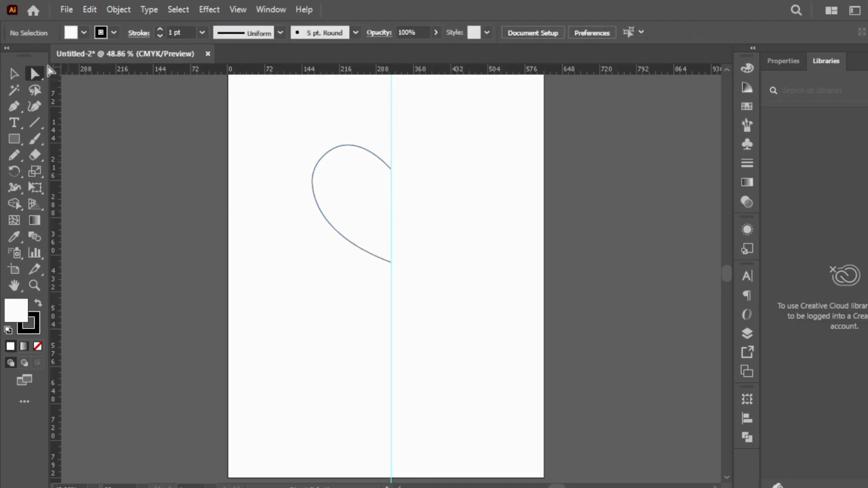
# Reflect a copy of the half heart across the vertical axis and move it against the guide's opposite side to complete the heart
pyautogui.click(14, 73)
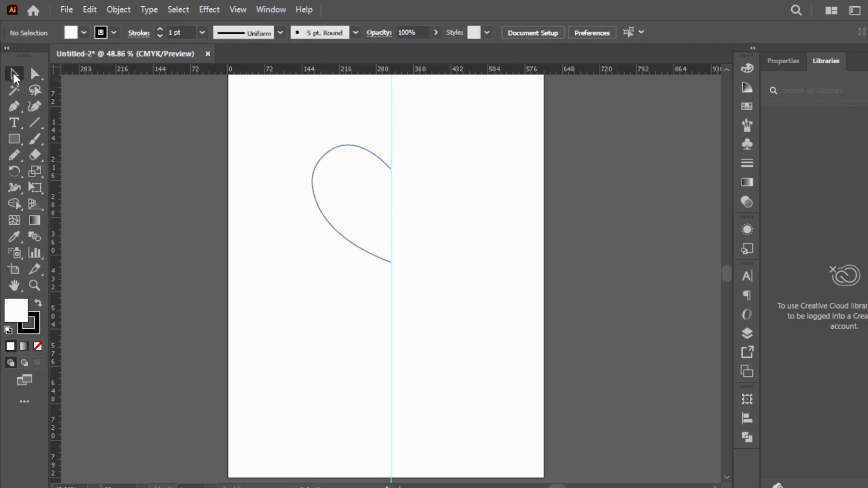
pyautogui.click(315, 198)
pyautogui.rightClick(315, 198)
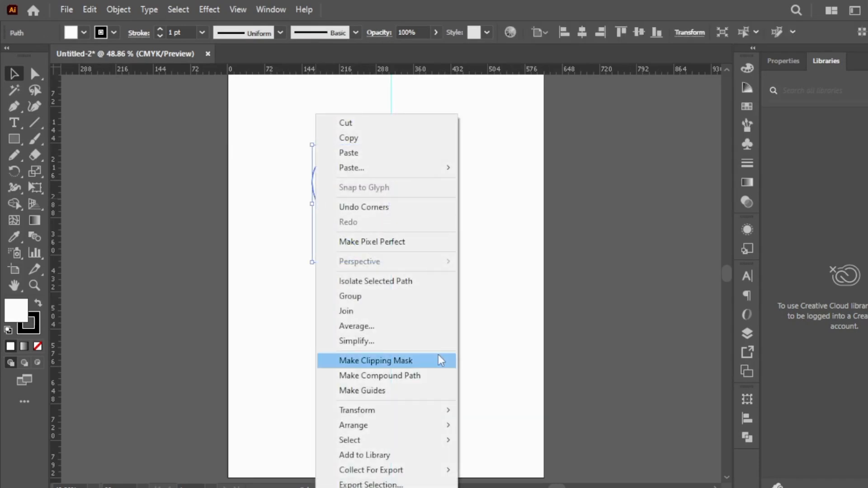
pyautogui.moveTo(449, 417)
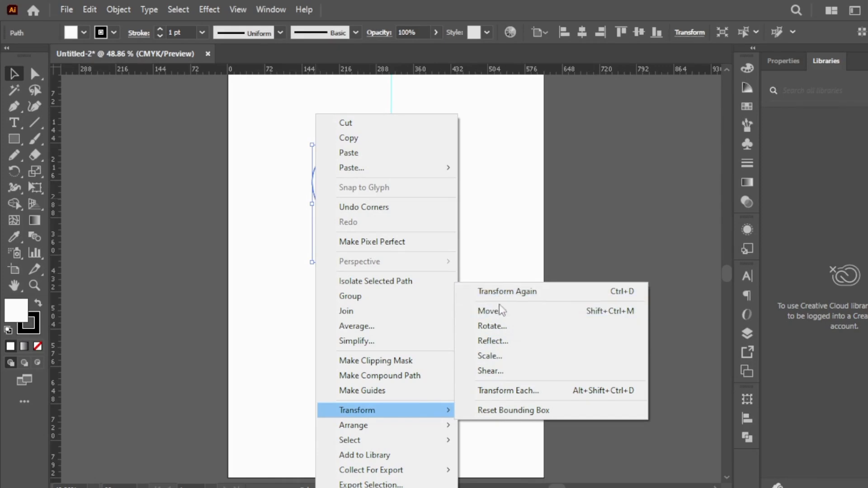
pyautogui.click(488, 341)
pyautogui.moveTo(401, 139); pyautogui.dragTo(545, 113)
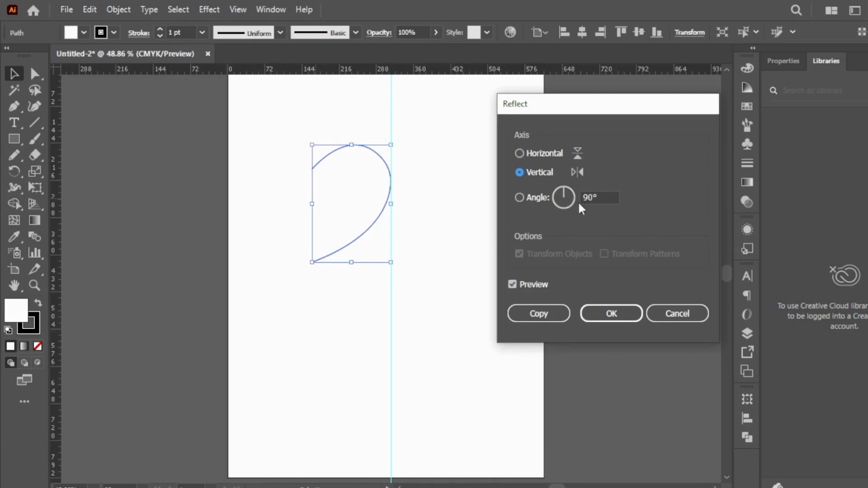
pyautogui.click(522, 151)
pyautogui.click(520, 175)
pyautogui.moveTo(337, 192); pyautogui.dragTo(418, 194)
pyautogui.click(560, 140)
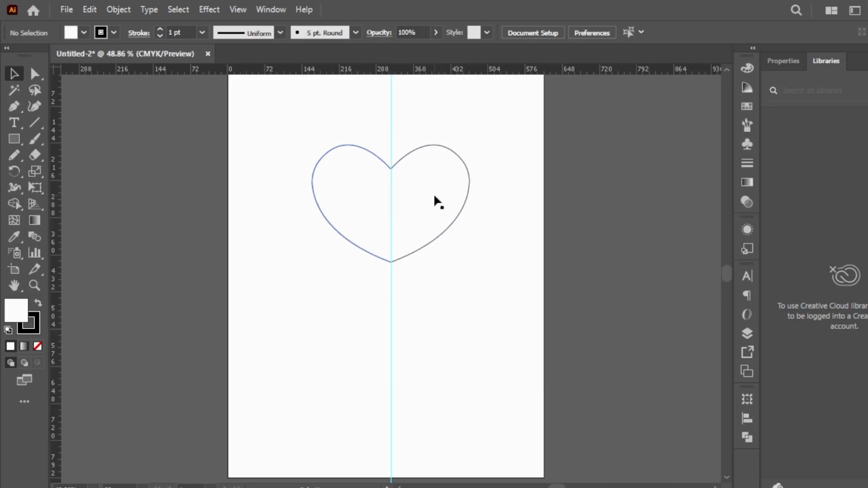
# Draw two separate slanted lines below the heart as an open peak, with lower ends near X 171, Y 603 pt and X 294, Y 606 pt
pyautogui.click(373, 318)
pyautogui.click(404, 305)
pyautogui.click(405, 304)
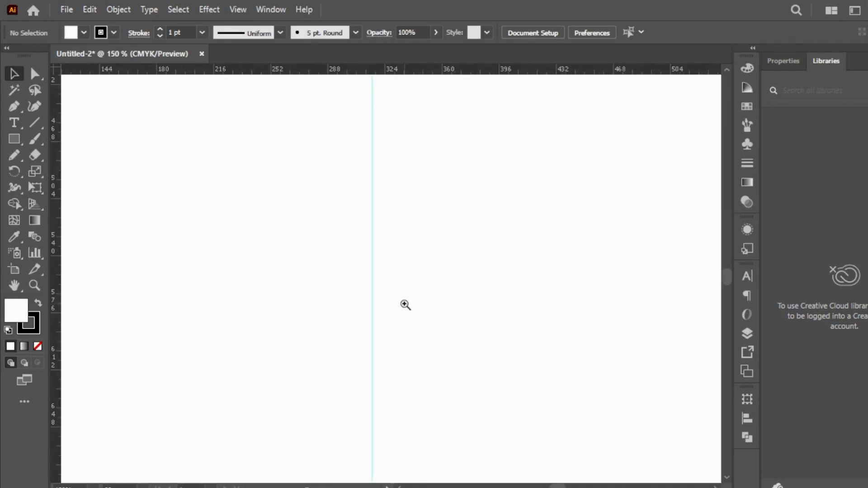
pyautogui.click(15, 106)
pyautogui.click(225, 192)
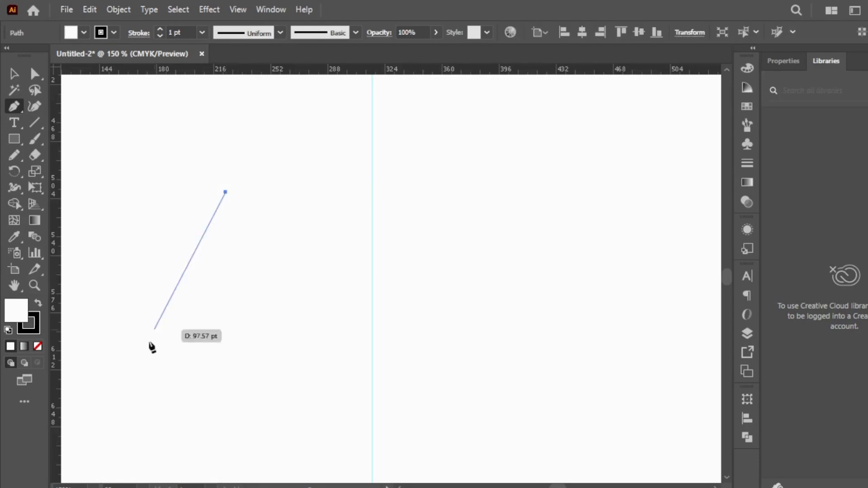
pyautogui.click(142, 356)
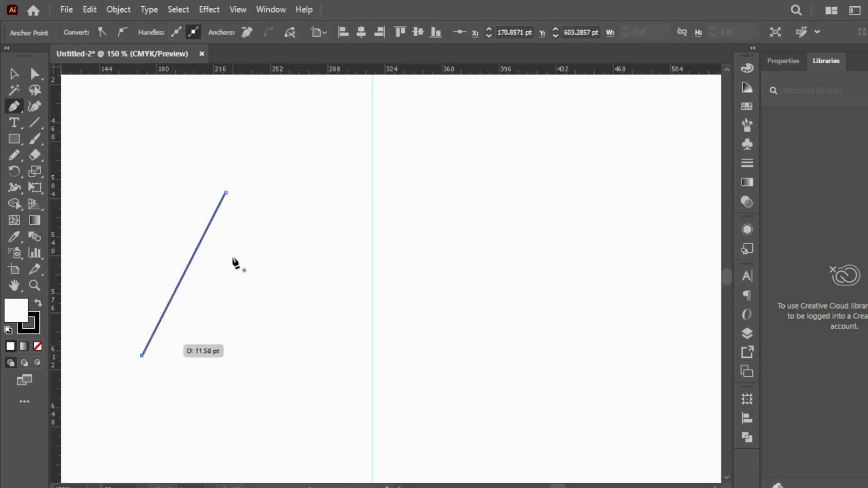
pyautogui.press('Escape')
pyautogui.click(251, 193)
pyautogui.click(338, 361)
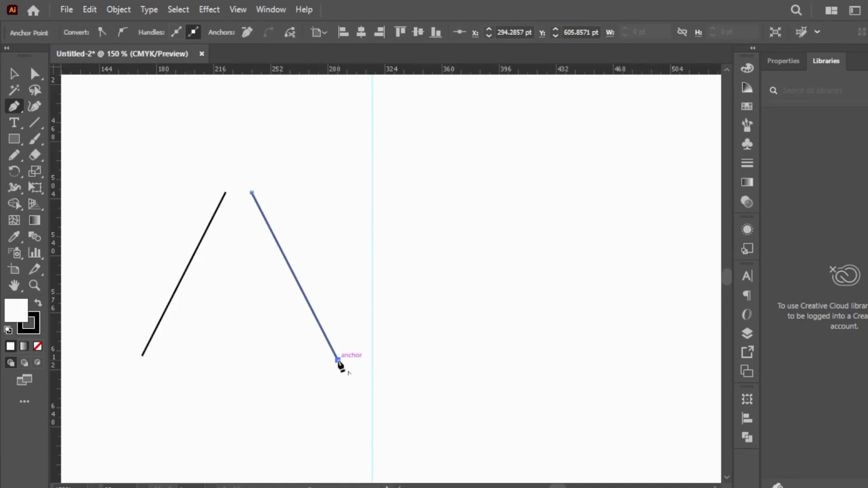
pyautogui.press('v')
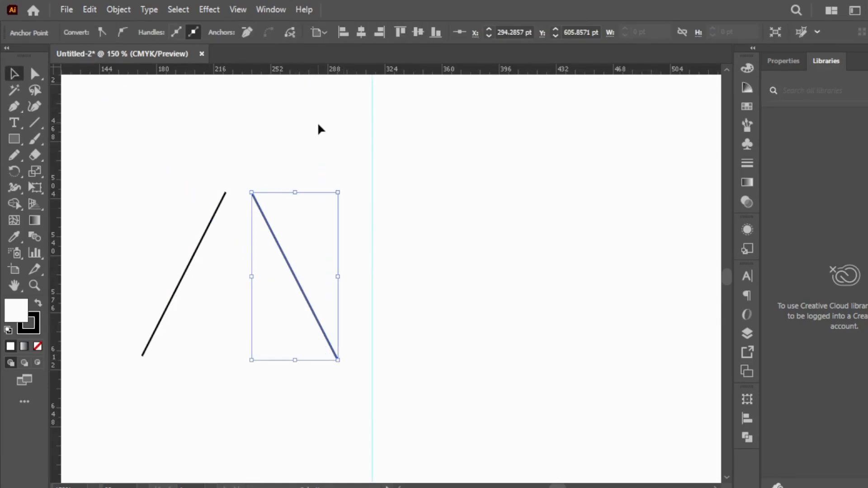
# Move the second slanted line slightly closer to the first, leaving a small gap between their upper ends
pyautogui.click(319, 129)
pyautogui.moveTo(300, 288); pyautogui.dragTo(291, 284)
pyautogui.moveTo(204, 172); pyautogui.dragTo(307, 217)
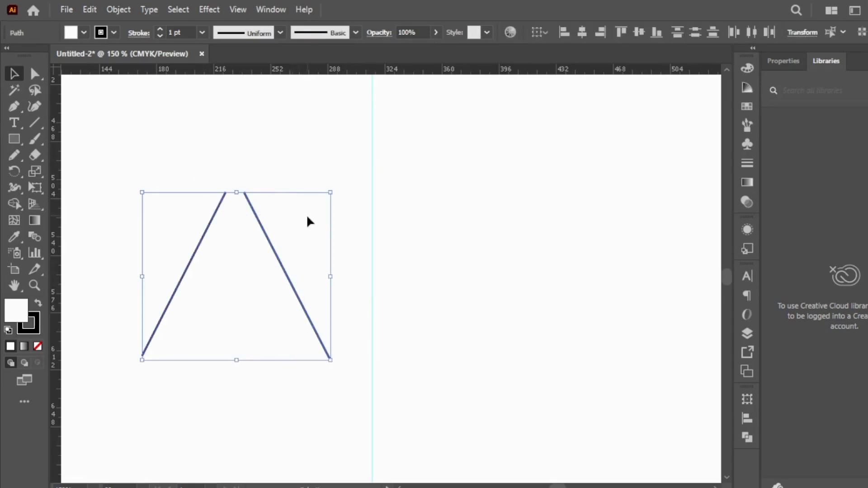
pyautogui.rightClick(250, 203)
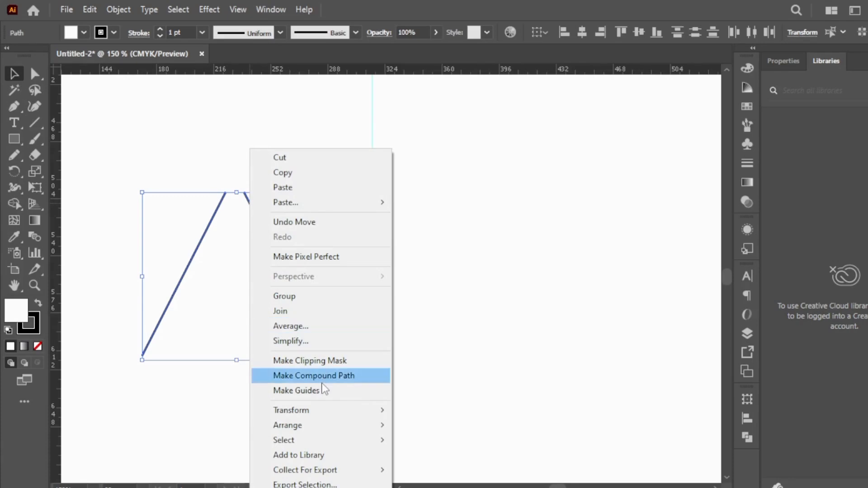
pyautogui.click(219, 151)
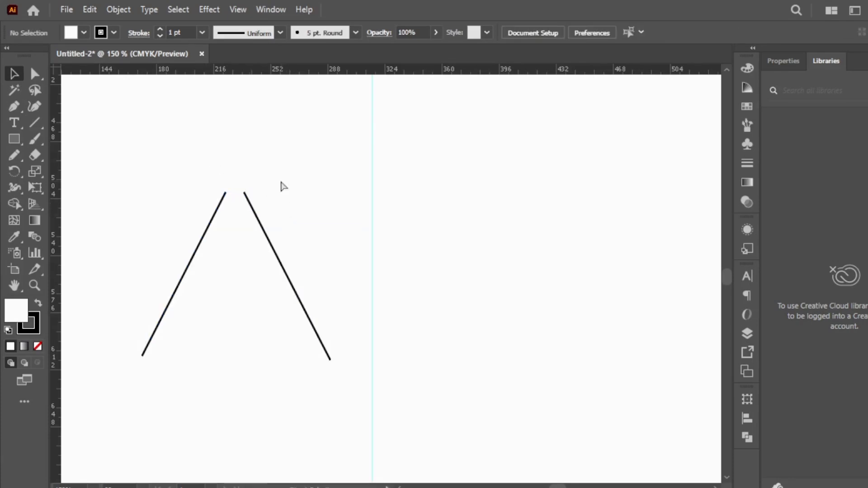
# Select the two lines' upper endpoints and average them on both axes
pyautogui.click(236, 204)
pyautogui.click(368, 283)
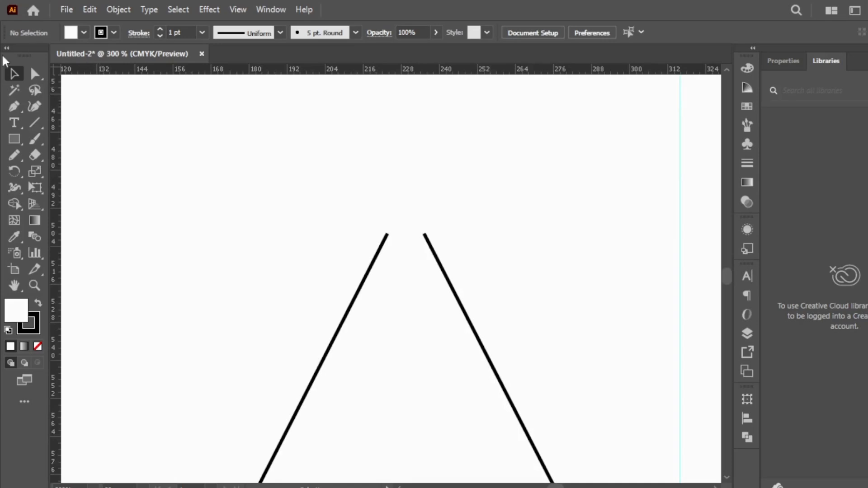
pyautogui.click(36, 74)
pyautogui.moveTo(425, 237); pyautogui.dragTo(440, 248)
pyautogui.rightClick(424, 242)
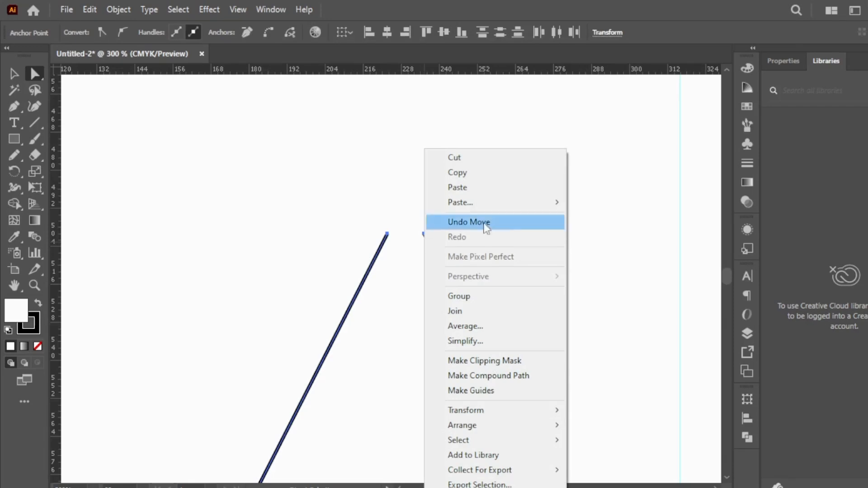
pyautogui.click(496, 331)
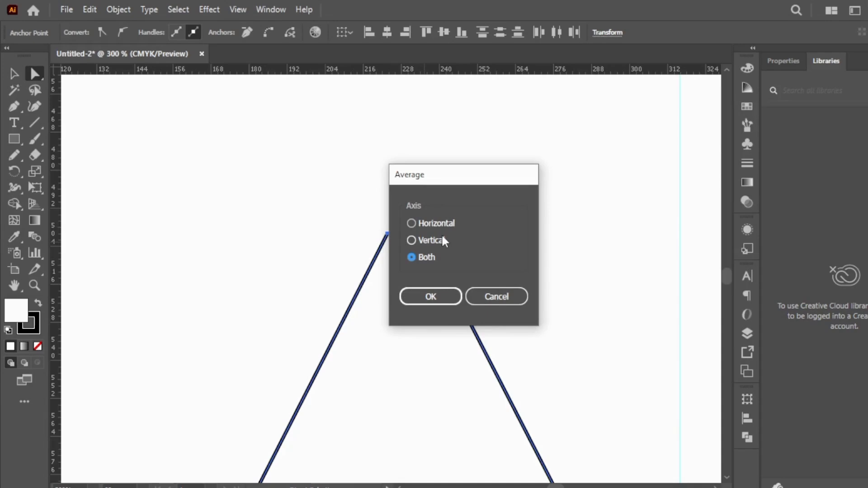
pyautogui.click(430, 298)
pyautogui.click(428, 200)
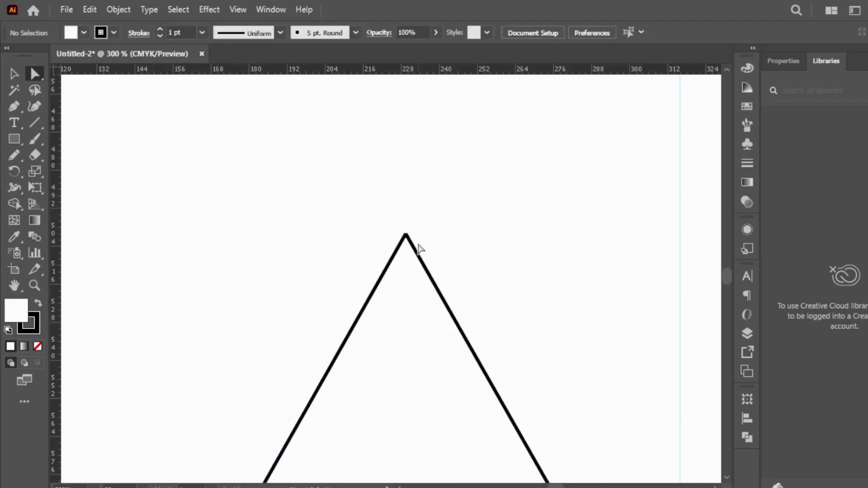
# Select the overlapping endpoints at the peak and join them into one path
pyautogui.moveTo(373, 212); pyautogui.dragTo(435, 246)
pyautogui.keyDown('ctrl'); pyautogui.click(435, 242); pyautogui.keyUp('ctrl')
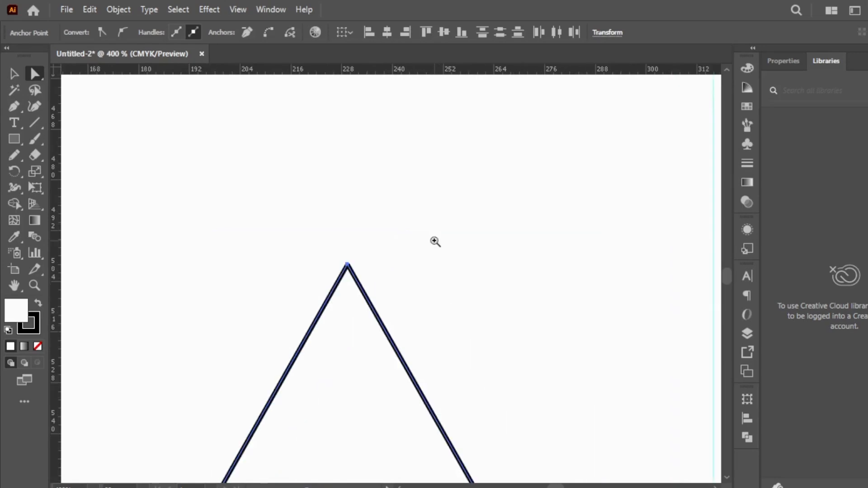
pyautogui.keyDown('ctrl'); pyautogui.click(352, 267); pyautogui.keyUp('ctrl')
pyautogui.keyDown('ctrl'); pyautogui.click(394, 286); pyautogui.keyUp('ctrl')
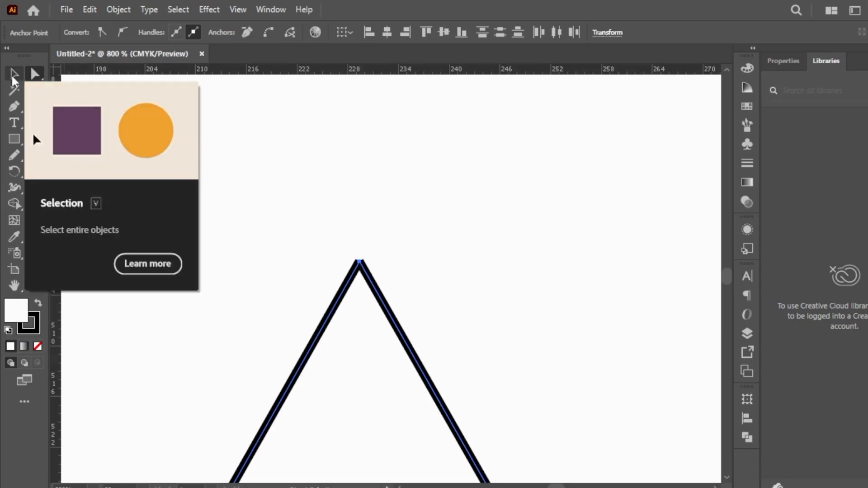
pyautogui.rightClick(359, 259)
pyautogui.click(417, 312)
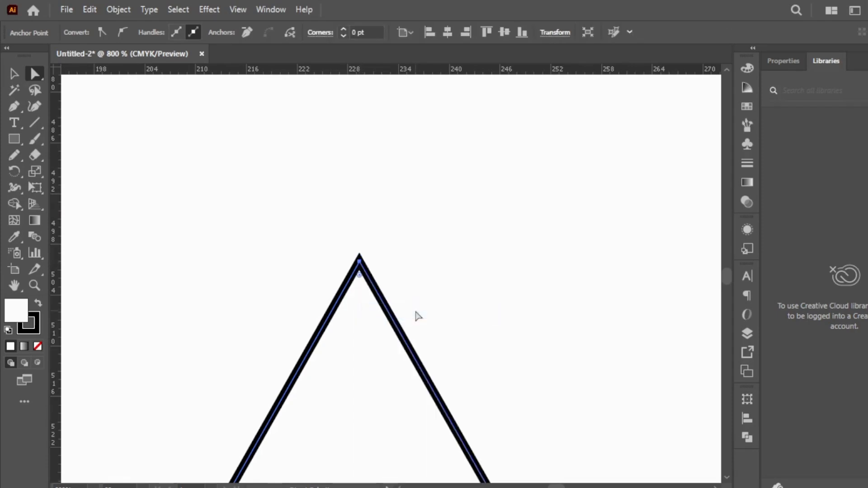
# Select the endpoints of both heart halves at the upper notch, average them on both axes and join them
pyautogui.press('ctrl')
pyautogui.keyDown('ctrl'); pyautogui.keyDown('alt'); pyautogui.click(476, 313); pyautogui.keyUp('alt'); pyautogui.keyUp('ctrl')
pyautogui.keyDown('ctrl'); pyautogui.keyDown('alt'); pyautogui.click(476, 313); pyautogui.keyUp('alt'); pyautogui.keyUp('ctrl')
pyautogui.keyDown('ctrl'); pyautogui.keyDown('alt'); pyautogui.click(476, 313); pyautogui.keyUp('alt'); pyautogui.keyUp('ctrl')
pyautogui.keyDown('ctrl'); pyautogui.keyDown('alt'); pyautogui.click(476, 313); pyautogui.keyUp('alt'); pyautogui.keyUp('ctrl')
pyautogui.keyDown('ctrl'); pyautogui.keyDown('alt'); pyautogui.click(476, 312); pyautogui.keyUp('alt'); pyautogui.keyUp('ctrl')
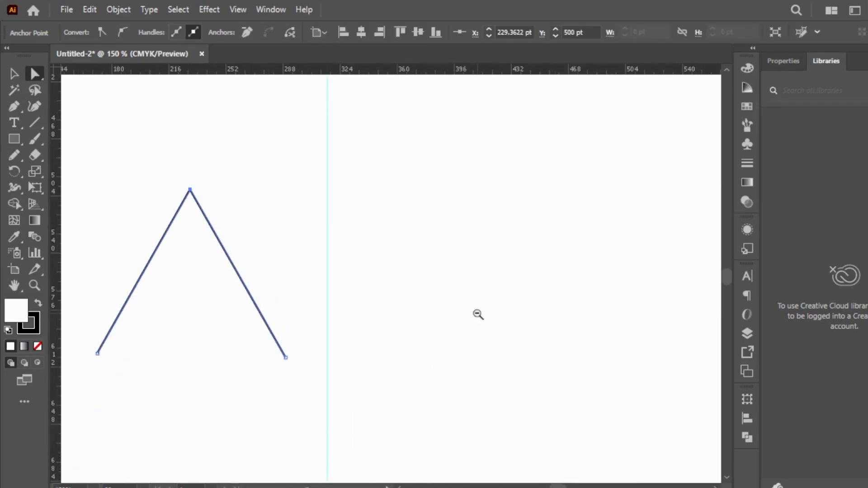
pyautogui.keyDown('ctrl'); pyautogui.keyDown('alt'); pyautogui.click(393, 174); pyautogui.keyUp('alt'); pyautogui.keyUp('ctrl')
pyautogui.keyDown('ctrl'); pyautogui.keyDown('alt'); pyautogui.click(392, 175); pyautogui.keyUp('alt'); pyautogui.keyUp('ctrl')
pyautogui.keyDown('ctrl'); pyautogui.click(392, 175); pyautogui.keyUp('ctrl')
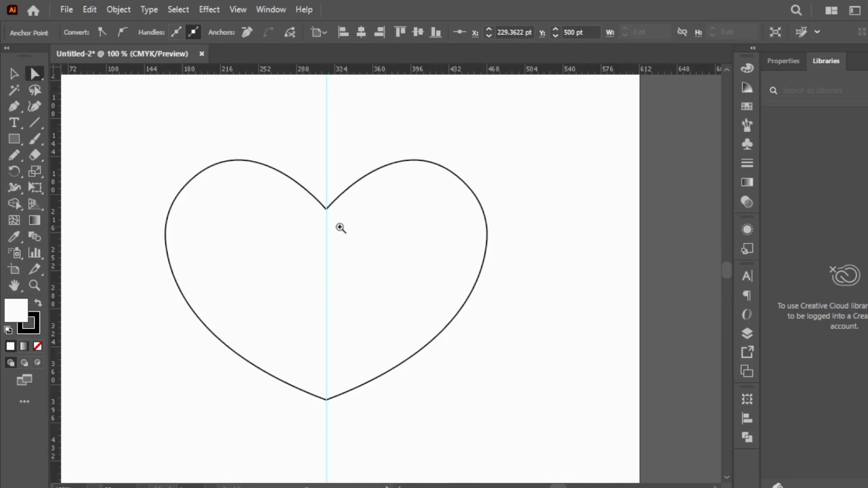
pyautogui.keyDown('ctrl'); pyautogui.click(340, 228); pyautogui.keyUp('ctrl')
pyautogui.keyDown('ctrl'); pyautogui.click(340, 227); pyautogui.keyUp('ctrl')
pyautogui.keyDown('ctrl'); pyautogui.click(455, 312); pyautogui.keyUp('ctrl')
pyautogui.keyDown('ctrl'); pyautogui.click(360, 248); pyautogui.keyUp('ctrl')
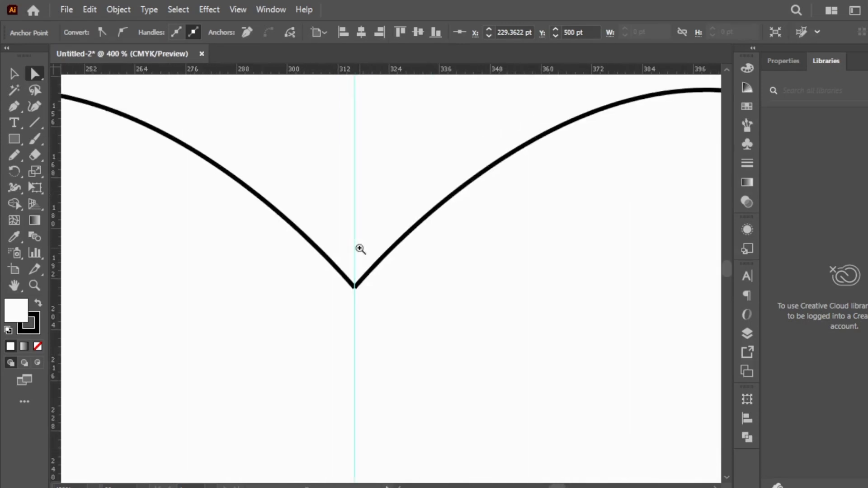
pyautogui.keyDown('ctrl'); pyautogui.click(361, 249); pyautogui.keyUp('ctrl')
pyautogui.moveTo(365, 290); pyautogui.dragTo(389, 347)
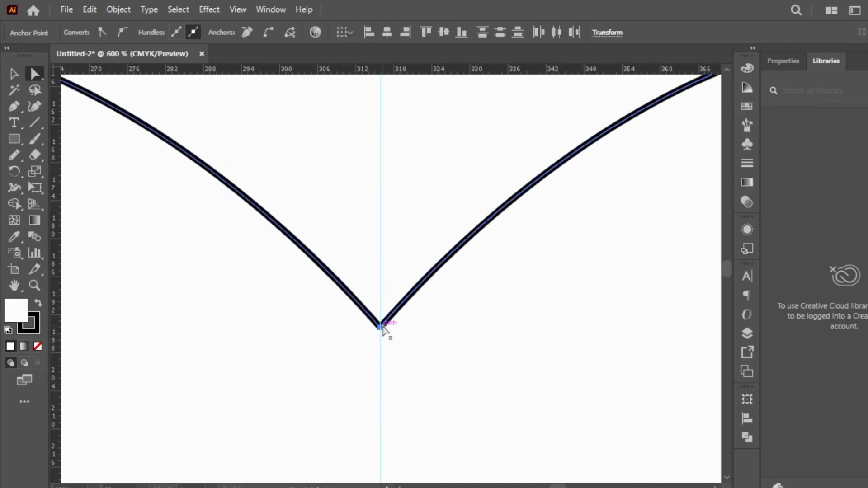
pyautogui.rightClick(383, 327)
pyautogui.click(427, 327)
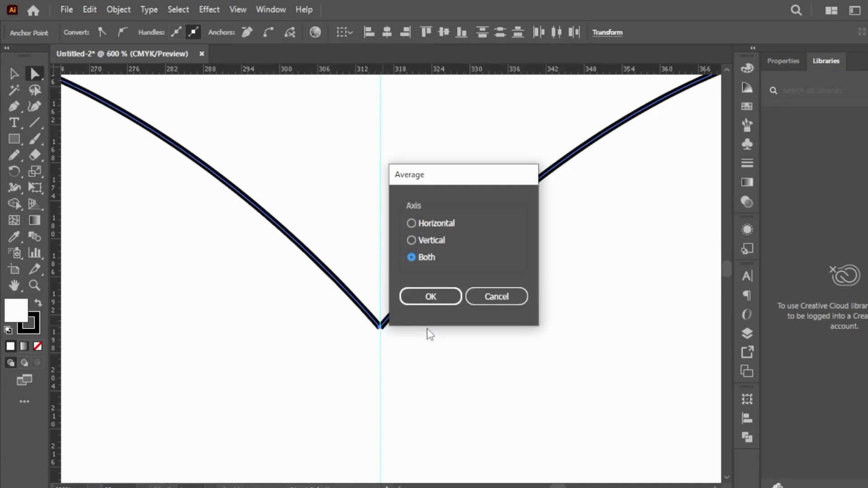
pyautogui.click(428, 295)
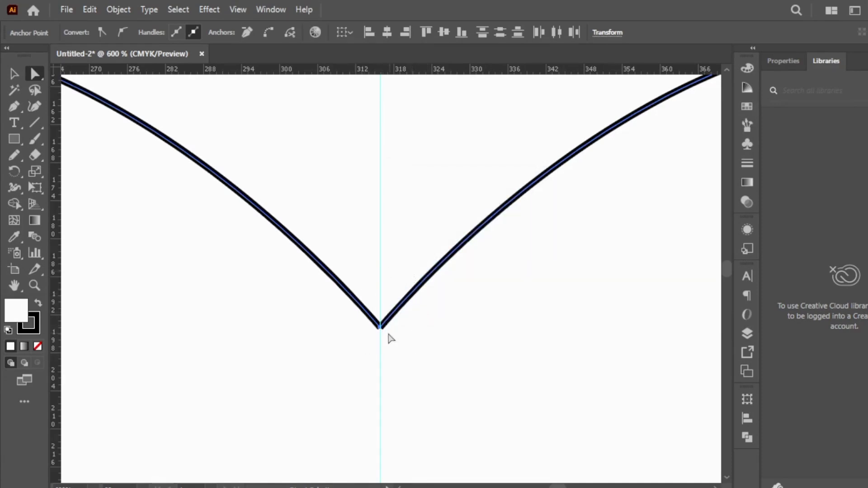
pyautogui.rightClick(383, 332)
pyautogui.click(435, 311)
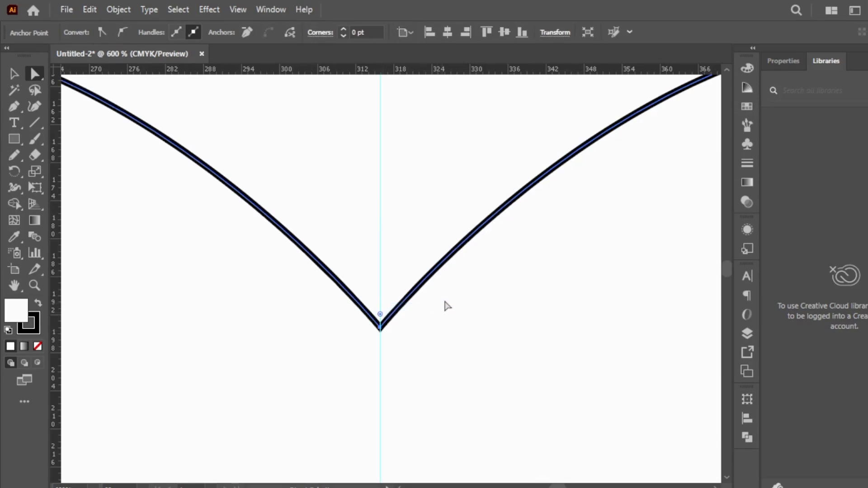
# Average the heart's two lower-tip endpoints on both axes and join them to close the outline
pyautogui.scroll(-10, 726, 275)
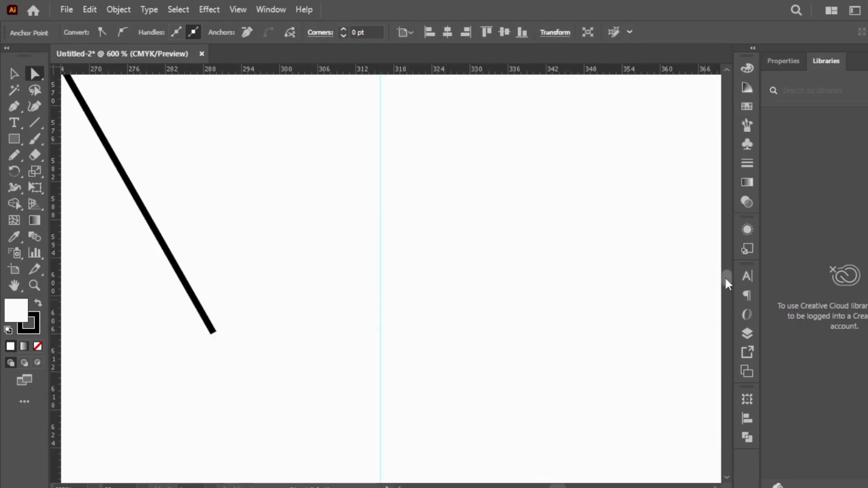
pyautogui.moveTo(391, 176); pyautogui.dragTo(356, 139)
pyautogui.rightClick(381, 166)
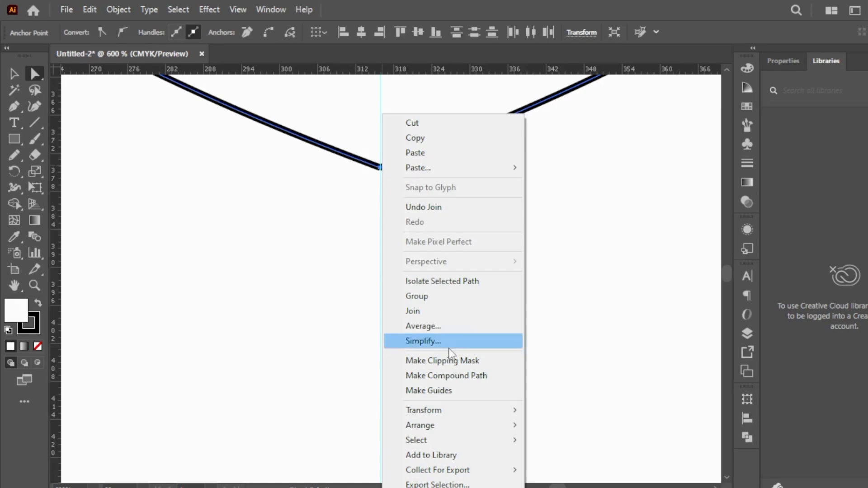
pyautogui.click(441, 326)
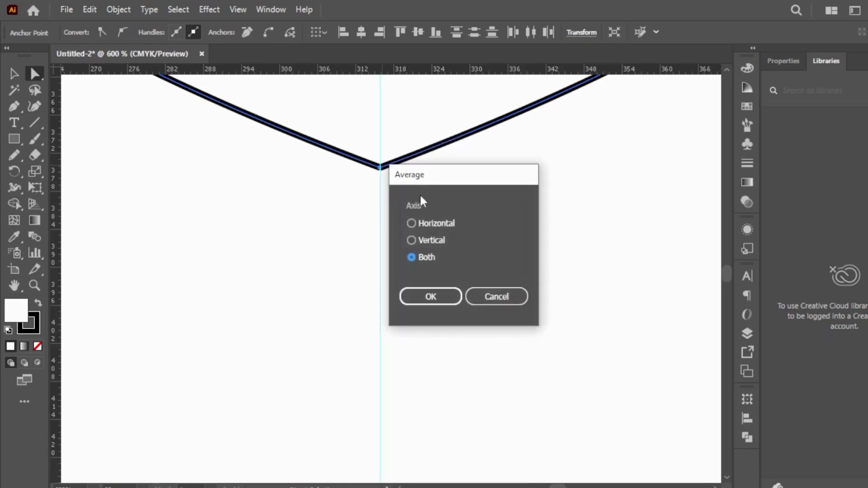
pyautogui.click(428, 297)
pyautogui.rightClick(357, 155)
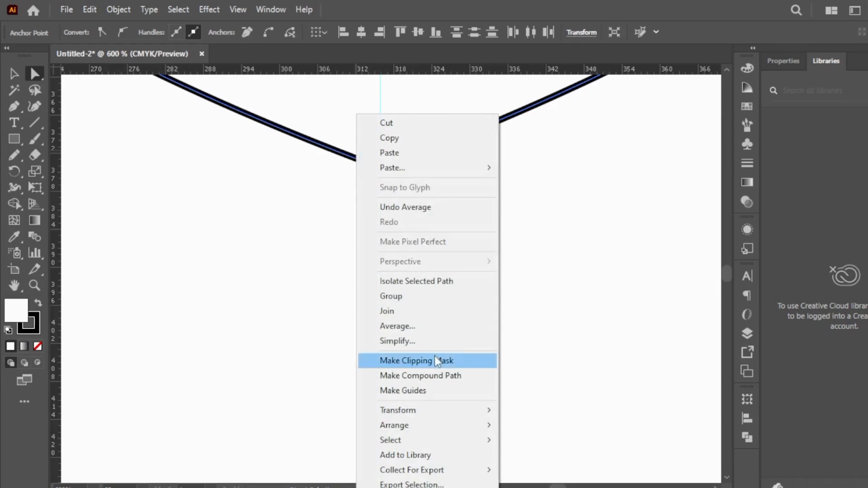
pyautogui.click(406, 311)
pyautogui.click(542, 216)
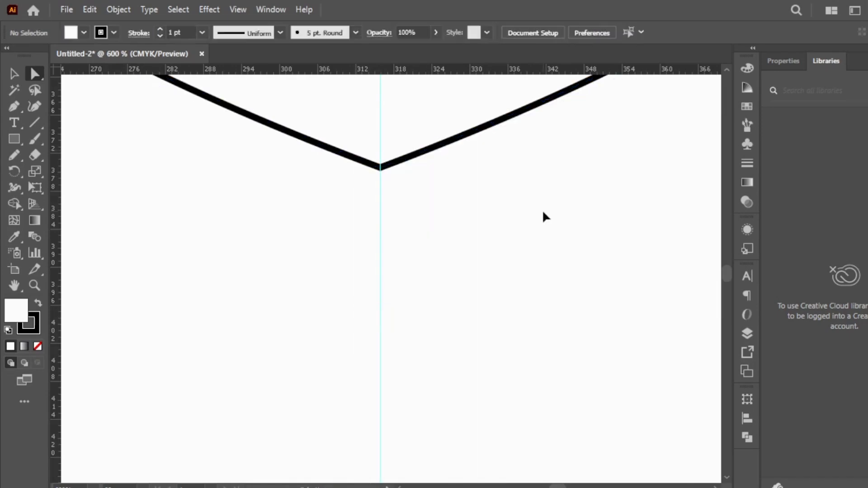
pyautogui.keyDown('ctrl'); pyautogui.keyDown('alt'); pyautogui.click(422, 137); pyautogui.keyUp('alt'); pyautogui.keyUp('ctrl')
pyautogui.keyDown('ctrl'); pyautogui.keyDown('alt'); pyautogui.click(422, 137); pyautogui.keyUp('alt'); pyautogui.keyUp('ctrl')
pyautogui.keyDown('ctrl'); pyautogui.keyDown('alt'); pyautogui.click(373, 244); pyautogui.keyUp('alt'); pyautogui.keyUp('ctrl')
pyautogui.keyDown('ctrl'); pyautogui.keyDown('alt'); pyautogui.click(373, 244); pyautogui.keyUp('alt'); pyautogui.keyUp('ctrl')
pyautogui.keyDown('ctrl'); pyautogui.keyDown('alt'); pyautogui.click(374, 244); pyautogui.keyUp('alt'); pyautogui.keyUp('ctrl')
pyautogui.keyDown('ctrl'); pyautogui.keyDown('alt'); pyautogui.click(407, 227); pyautogui.keyUp('alt'); pyautogui.keyUp('ctrl')
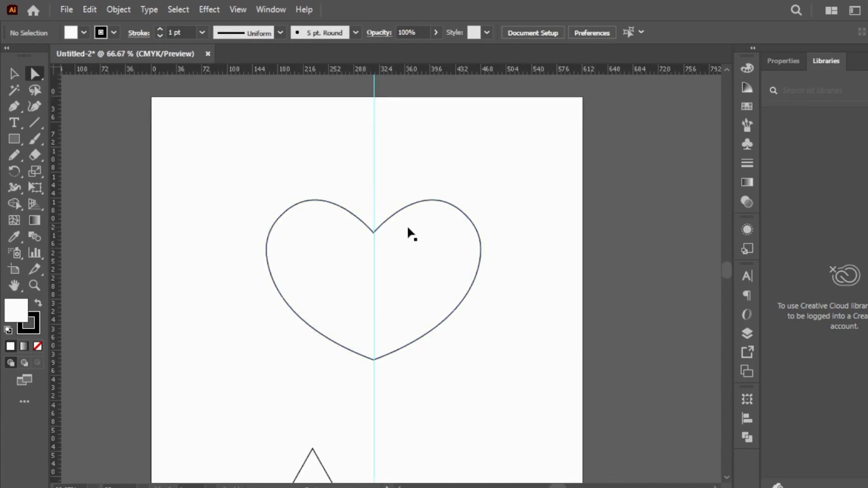
# Fill the heart with red and move it straight up towards the upper part of the artboard
pyautogui.click(320, 313)
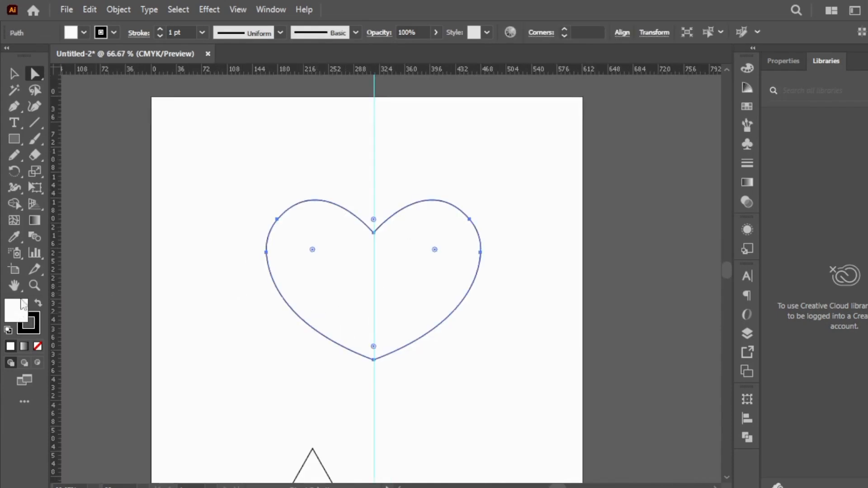
pyautogui.click(83, 32)
pyautogui.click(47, 62)
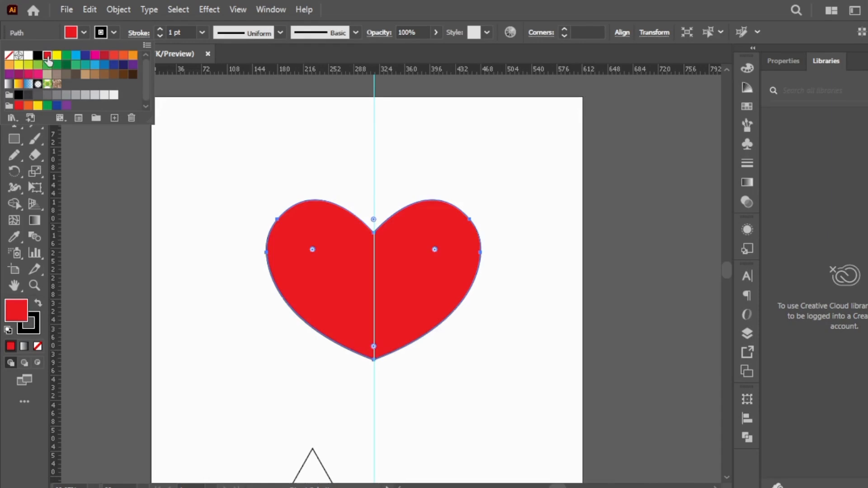
pyautogui.click(226, 270)
pyautogui.moveTo(425, 297); pyautogui.dragTo(329, 236)
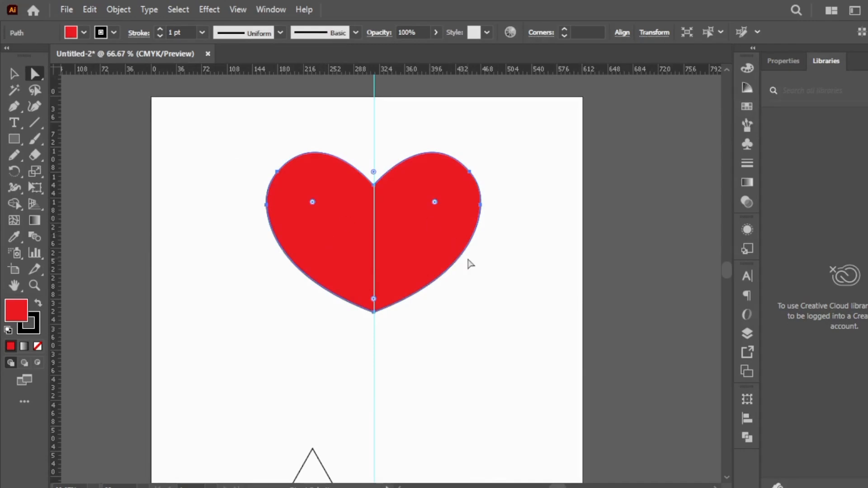
# Select the angled two-line shape below the heart and delete it
pyautogui.keyDown('ctrl'); pyautogui.keyDown('alt'); pyautogui.click(355, 343); pyautogui.keyUp('alt'); pyautogui.keyUp('ctrl')
pyautogui.keyDown('ctrl'); pyautogui.keyDown('alt'); pyautogui.click(418, 328); pyautogui.keyUp('alt'); pyautogui.keyUp('ctrl')
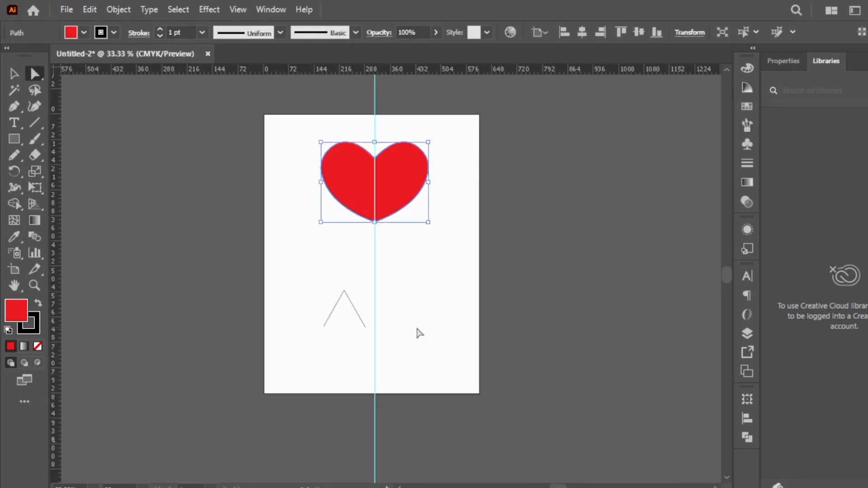
pyautogui.moveTo(358, 313); pyautogui.dragTo(174, 202)
pyautogui.hotkey('ctrl', 'z')
pyautogui.click(14, 73)
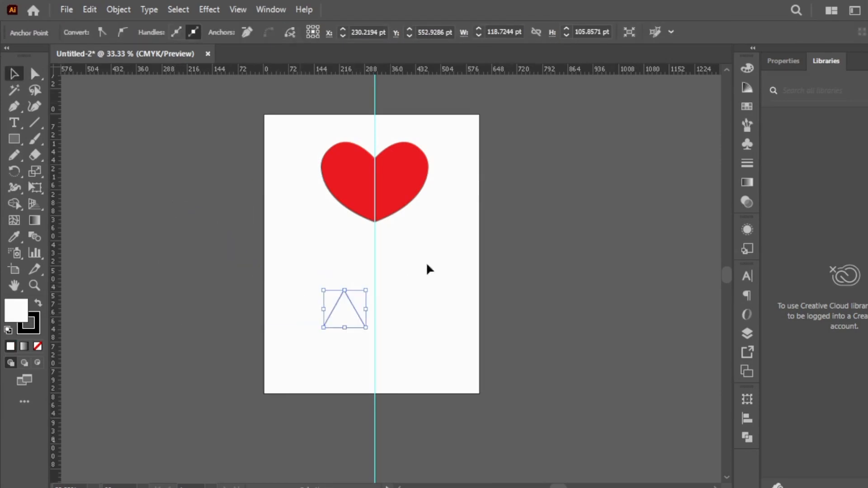
pyautogui.press('Delete')
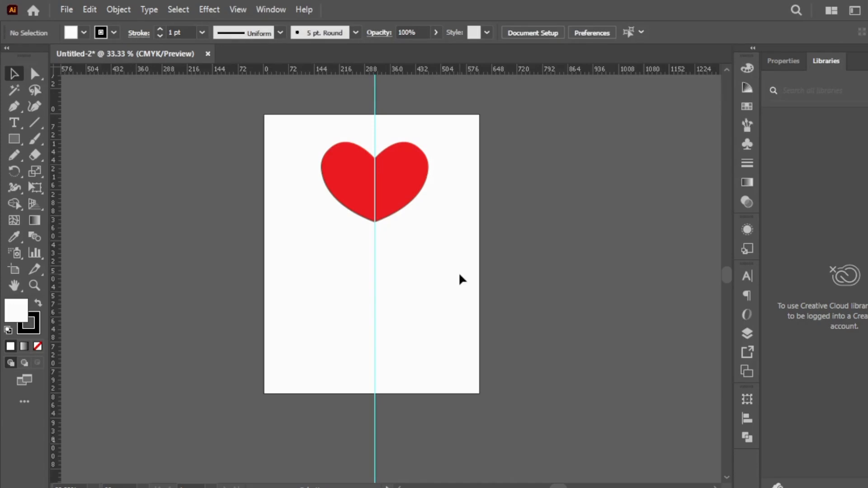
# Draw the straight edges of a new half shape with the Pen tool, starting on the guide below the heart: a flat bar stepping in to a short stem
pyautogui.press('z')
pyautogui.click(389, 305)
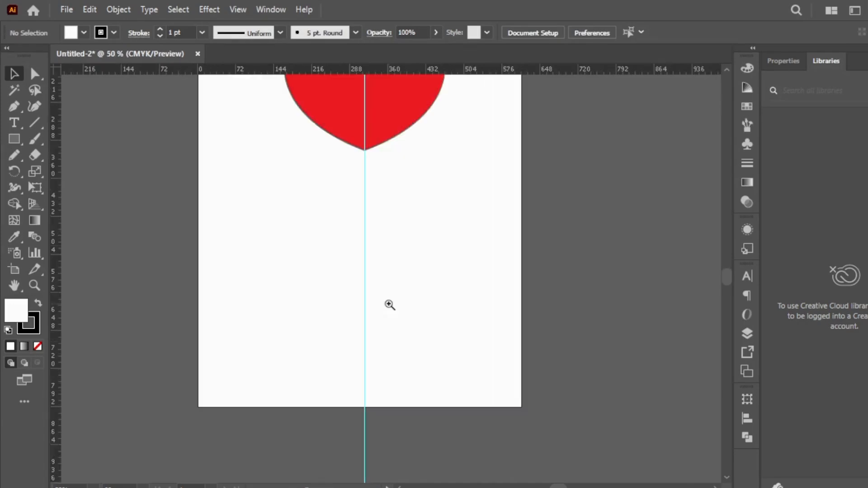
pyautogui.click(385, 277)
pyautogui.keyDown('alt'); pyautogui.click(386, 278); pyautogui.keyUp('alt')
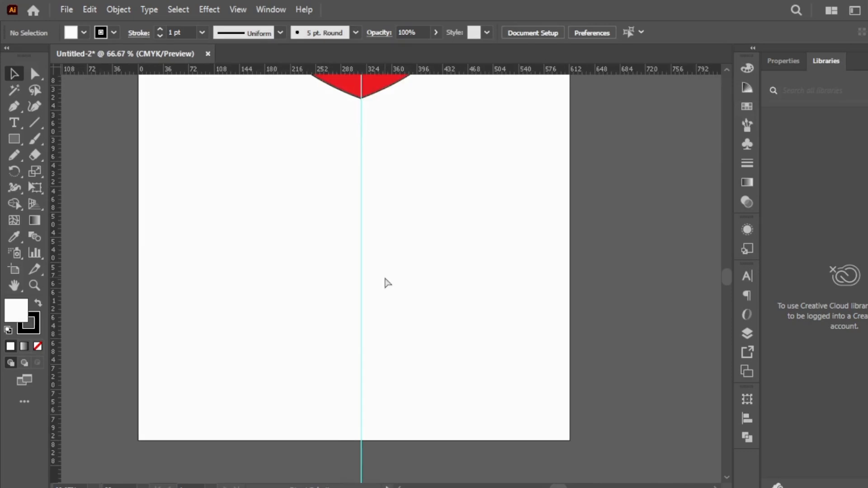
pyautogui.click(398, 188)
pyautogui.keyDown('alt'); pyautogui.click(364, 284); pyautogui.keyUp('alt')
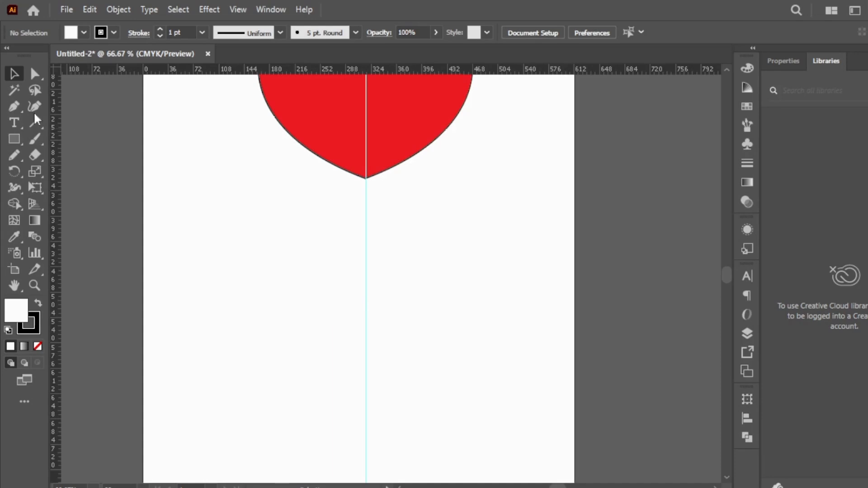
pyautogui.click(15, 107)
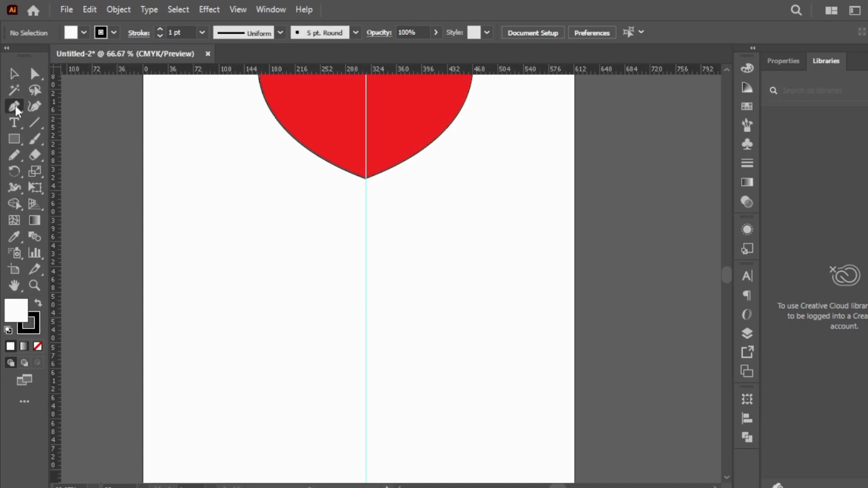
pyautogui.click(366, 245)
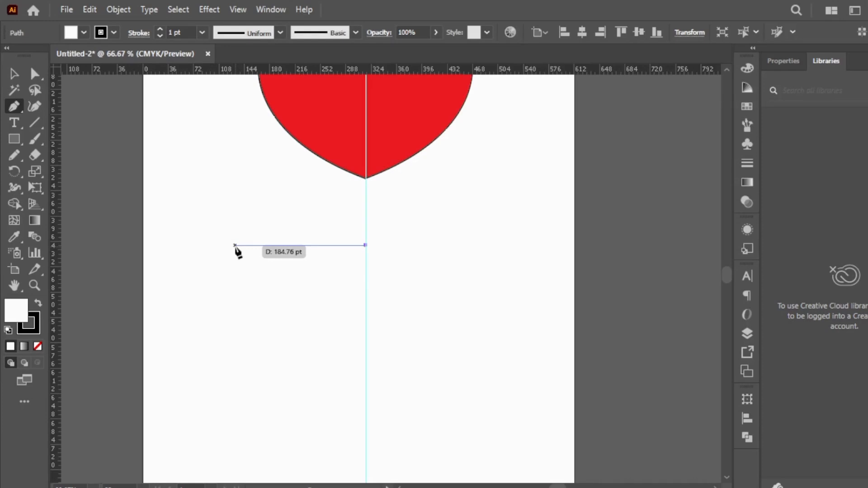
pyautogui.click(264, 245)
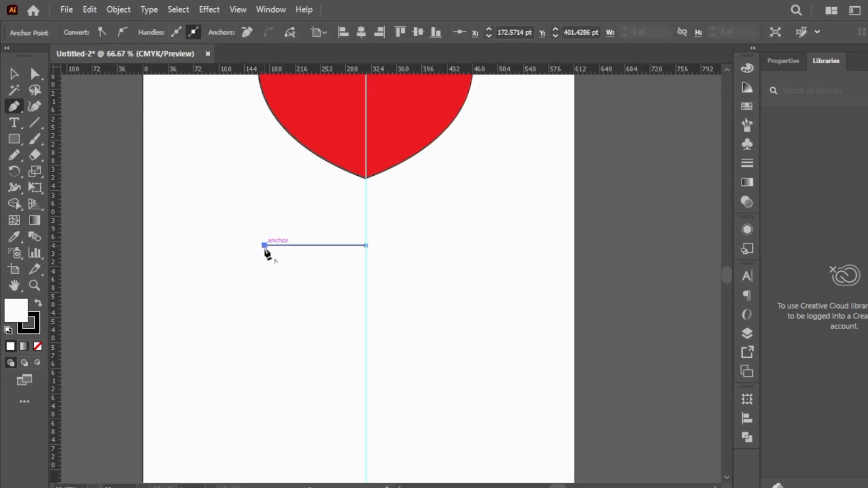
pyautogui.click(264, 267)
pyautogui.click(338, 267)
pyautogui.click(338, 295)
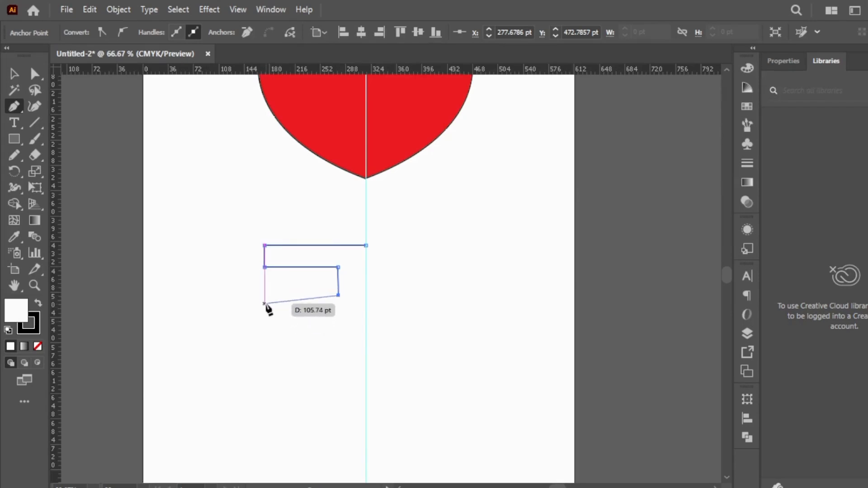
# Continue the path with a rounded half-heart curve from the stem's base down to the guide, and end the path there
pyautogui.moveTo(264, 295); pyautogui.dragTo(232, 331)
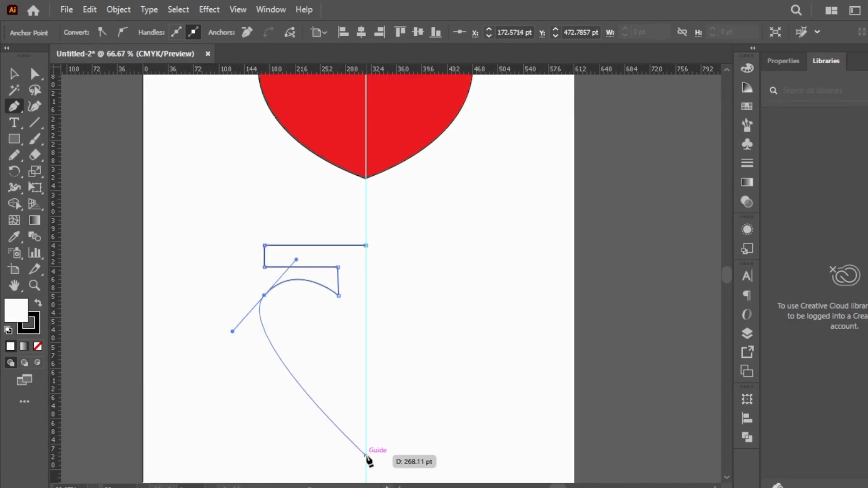
pyautogui.moveTo(366, 453); pyautogui.dragTo(453, 472)
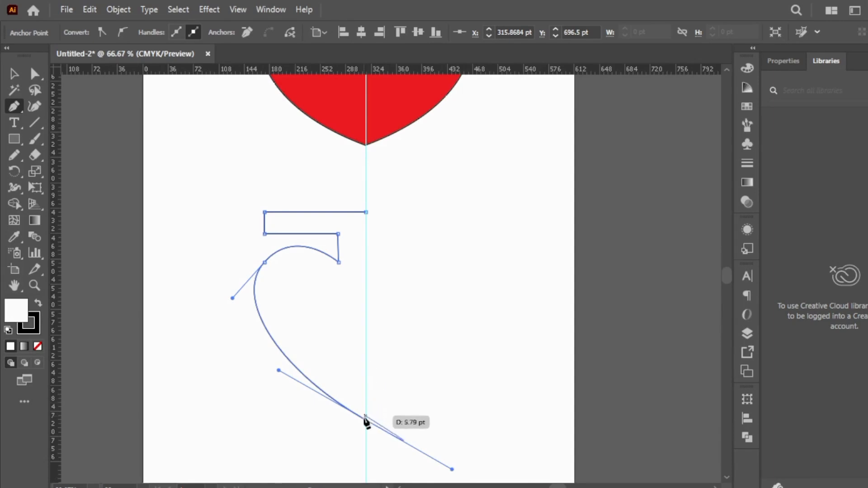
pyautogui.moveTo(366, 419); pyautogui.dragTo(231, 238)
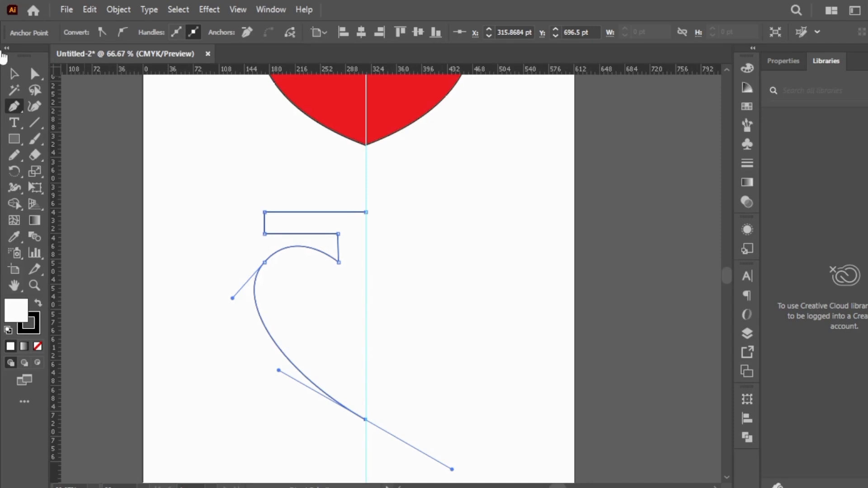
pyautogui.click(35, 73)
pyautogui.click(456, 252)
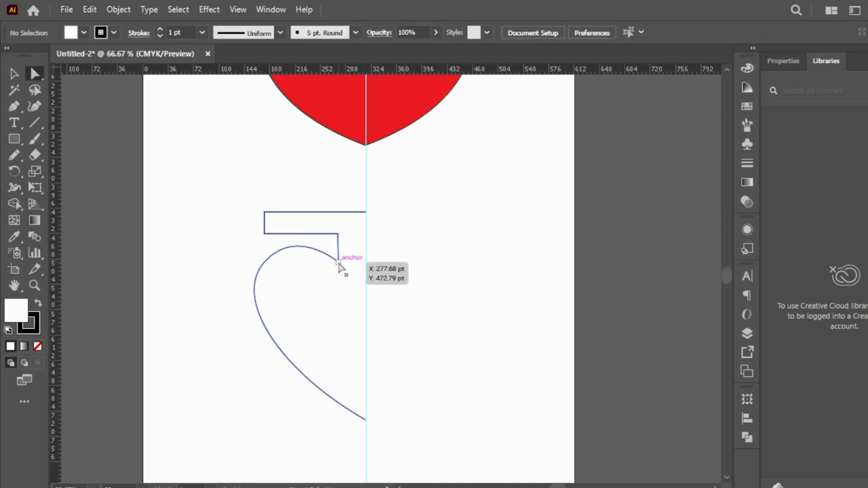
# Raise the bar's lower edge closer to its upper edge by moving its two anchor points
pyautogui.click(339, 263)
pyautogui.click(405, 248)
pyautogui.click(265, 235)
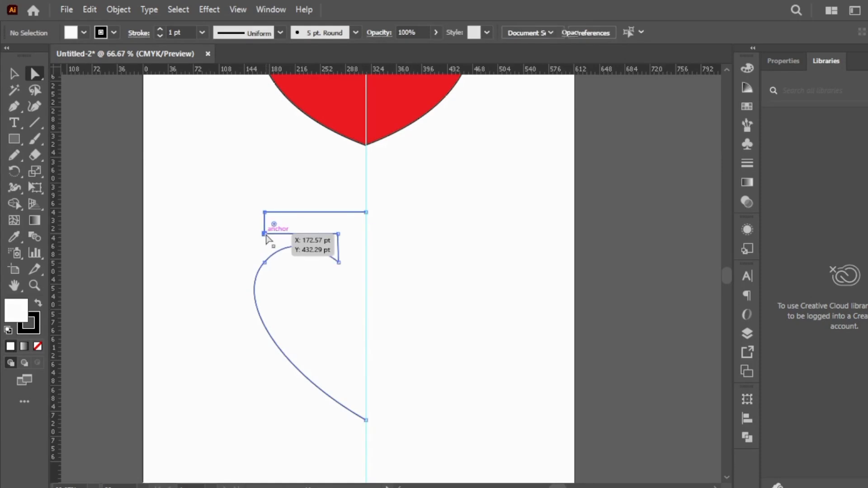
pyautogui.moveTo(336, 231); pyautogui.dragTo(337, 222)
pyautogui.click(365, 212)
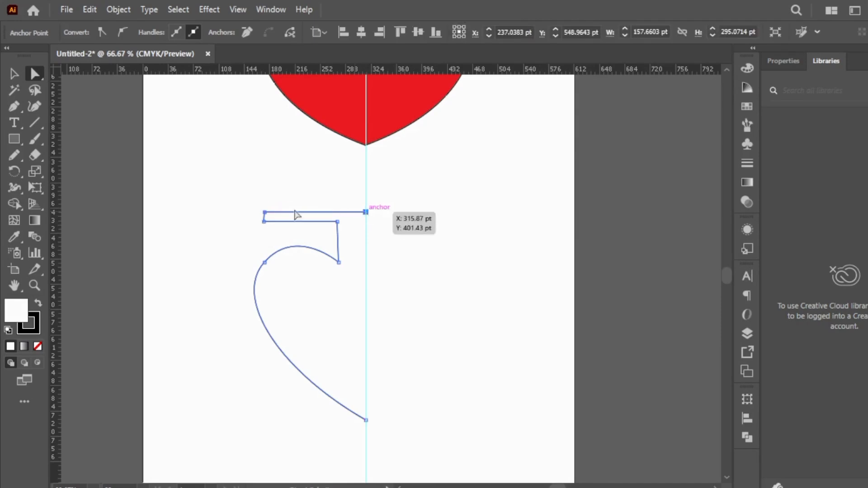
# Raise both anchor points of the bar's upper edge by about 22 pt, keeping the edge level up to the guide
pyautogui.moveTo(264, 212); pyautogui.dragTo(265, 194)
pyautogui.hotkey('ctrl', 'z')
pyautogui.click(475, 198)
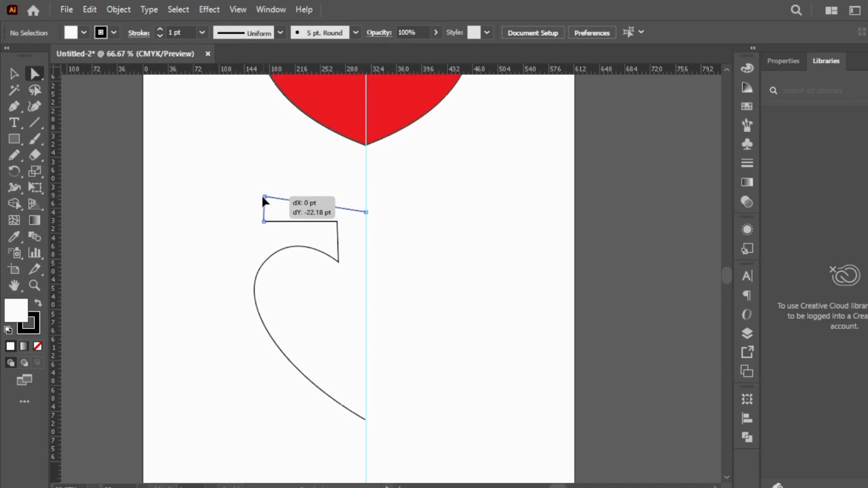
pyautogui.moveTo(264, 198); pyautogui.dragTo(264, 198)
pyautogui.moveTo(367, 213); pyautogui.dragTo(369, 199)
pyautogui.click(312, 181)
# Reflect a copy of the half shape across the vertical axis and move it to the opposite side of the guide to meet the original
pyautogui.click(13, 73)
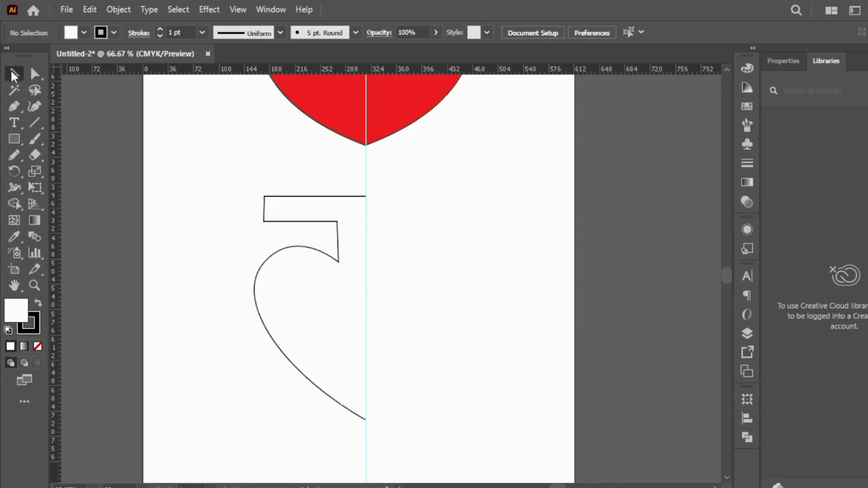
pyautogui.click(296, 249)
pyautogui.rightClick(296, 248)
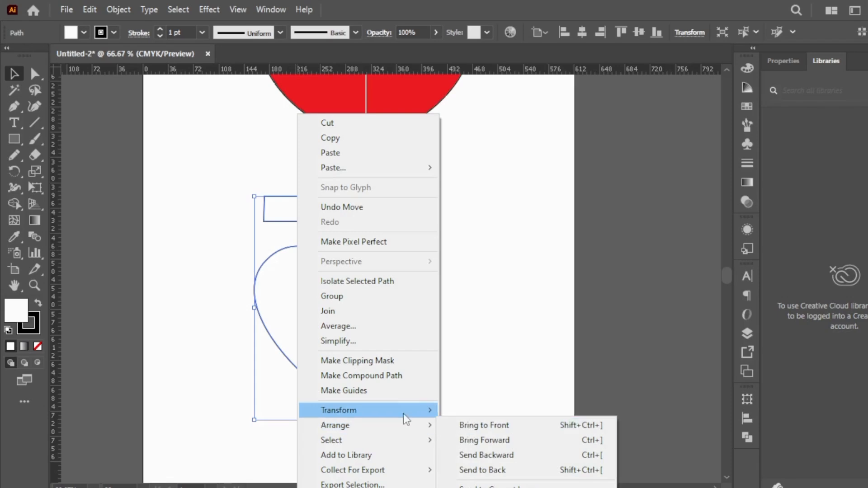
pyautogui.moveTo(414, 413)
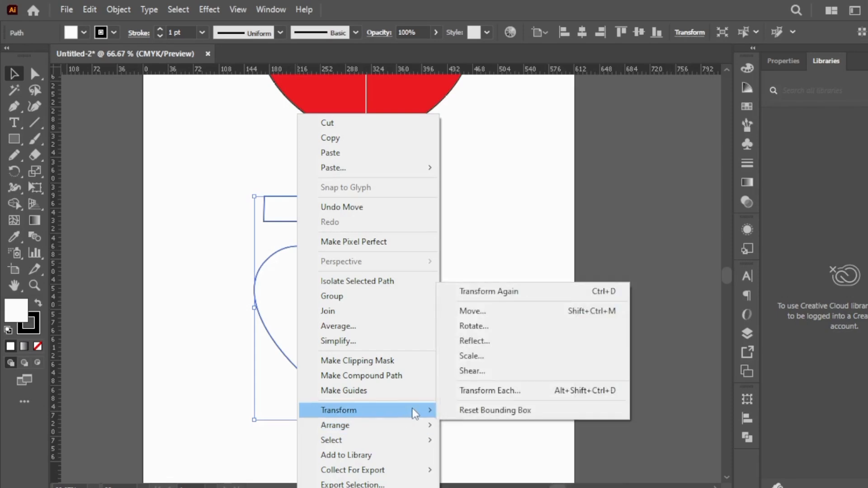
pyautogui.click(485, 345)
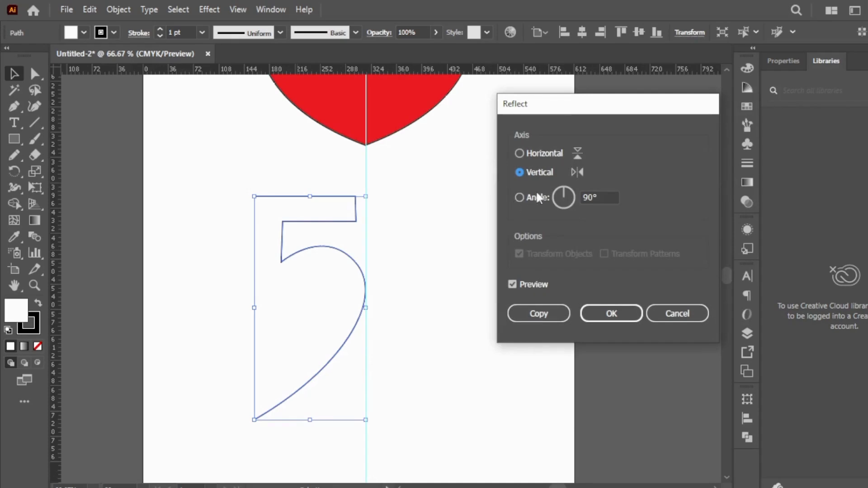
pyautogui.click(545, 320)
pyautogui.moveTo(265, 324); pyautogui.dragTo(383, 319)
pyautogui.click(551, 169)
# Select both halves' endpoints where the bar's upper edge meets the guide, average them and join them
pyautogui.hotkey('ctrl', 'space')
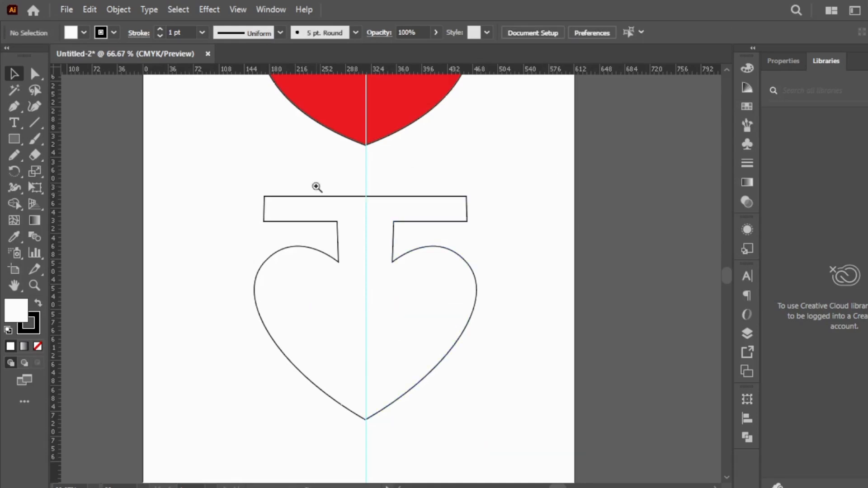
pyautogui.keyDown('ctrl'); pyautogui.click(317, 187); pyautogui.keyUp('ctrl')
pyautogui.keyDown('ctrl'); pyautogui.click(479, 290); pyautogui.keyUp('ctrl')
pyautogui.keyDown('ctrl'); pyautogui.click(479, 290); pyautogui.keyUp('ctrl')
pyautogui.keyDown('ctrl'); pyautogui.click(226, 284); pyautogui.keyUp('ctrl')
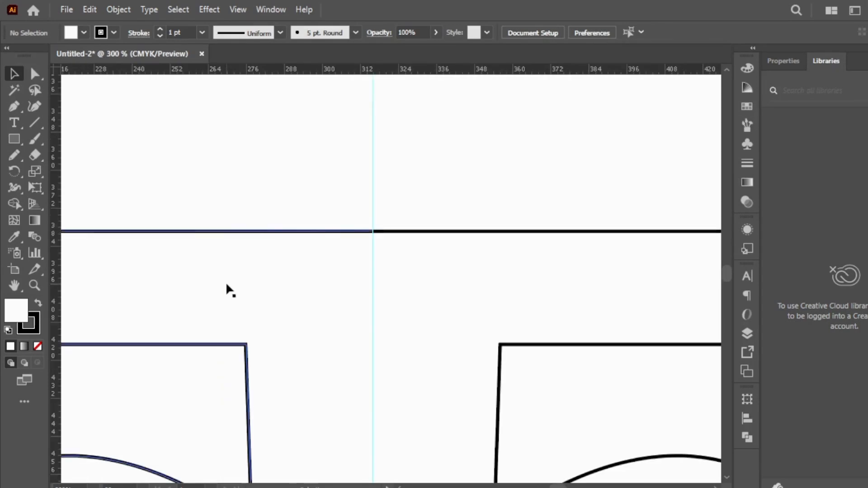
pyautogui.click(34, 77)
pyautogui.moveTo(357, 217); pyautogui.dragTo(388, 256)
pyautogui.rightClick(387, 256)
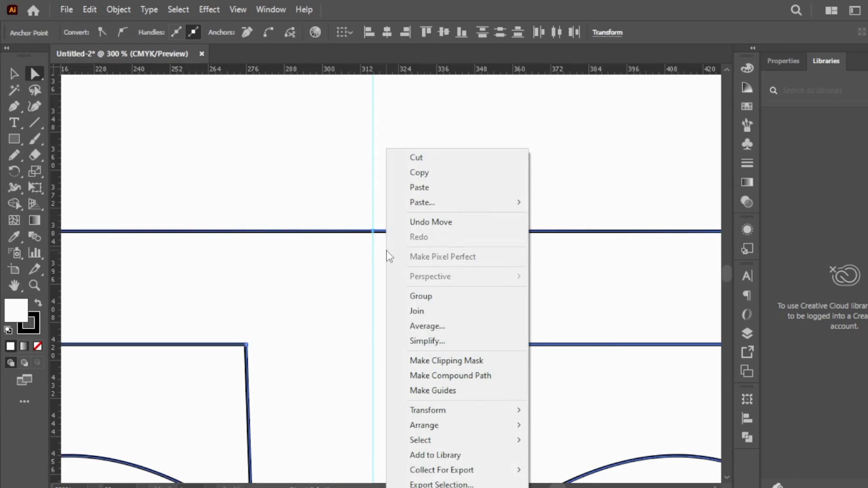
pyautogui.click(441, 327)
pyautogui.click(440, 300)
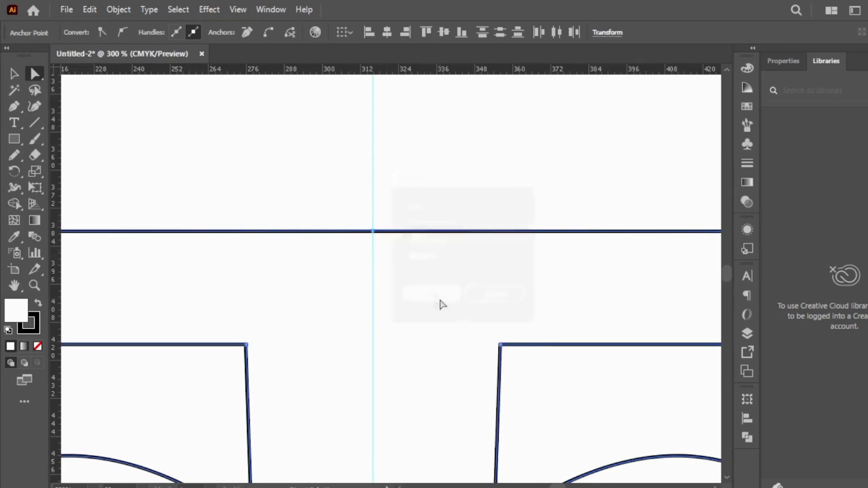
pyautogui.rightClick(400, 258)
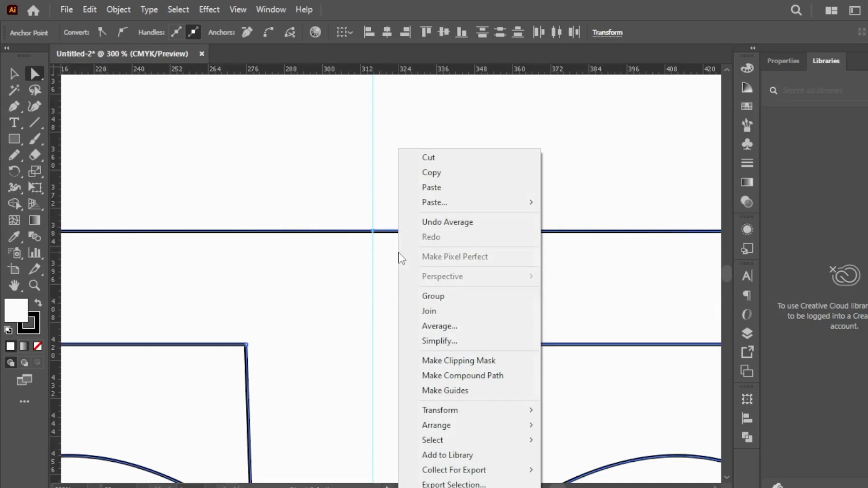
pyautogui.click(462, 324)
# Select the two endpoints at the shape's lower tip, average them and join them to close the outline
pyautogui.moveTo(726, 267); pyautogui.dragTo(726, 273)
pyautogui.moveTo(384, 234); pyautogui.dragTo(360, 201)
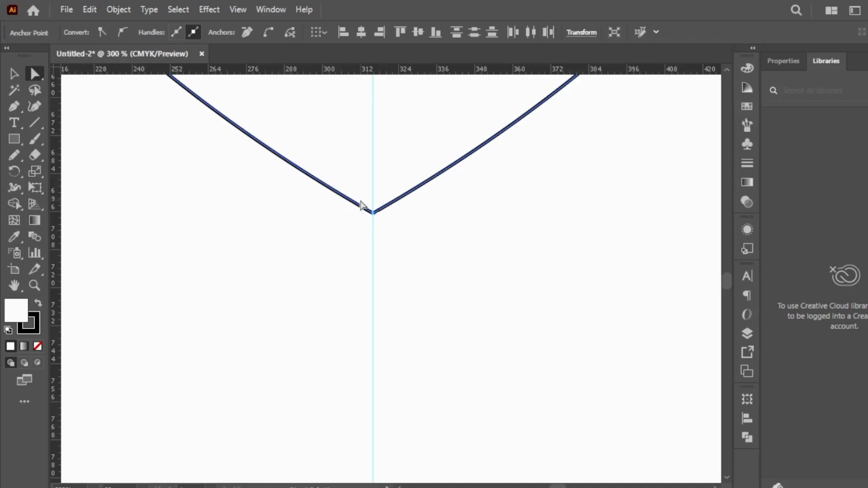
pyautogui.rightClick(370, 202)
pyautogui.click(438, 325)
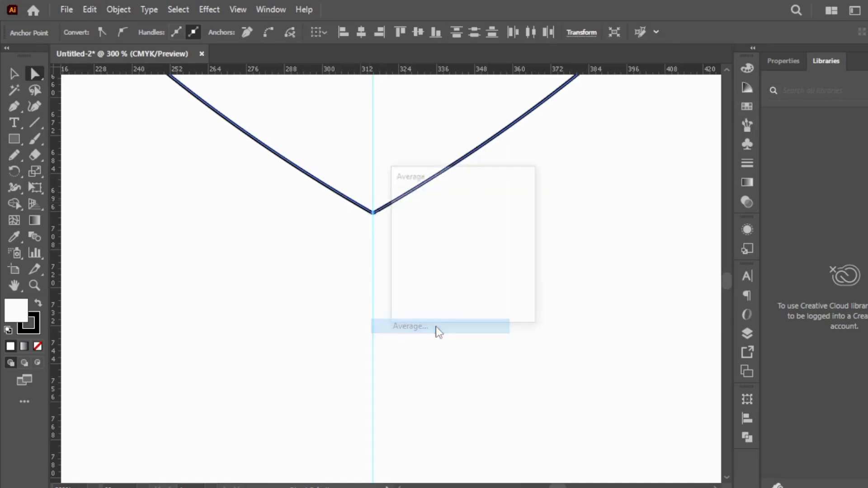
pyautogui.click(431, 297)
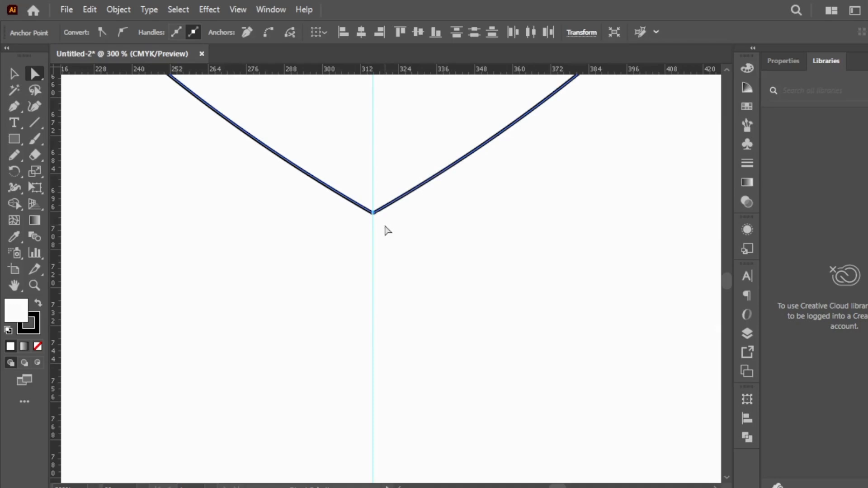
pyautogui.rightClick(360, 198)
pyautogui.click(411, 313)
pyautogui.click(555, 188)
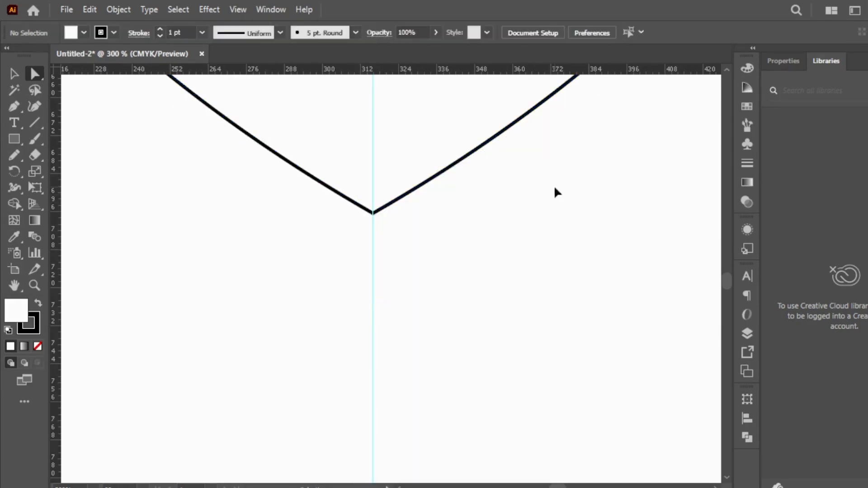
# Reset the fill and stroke to their default colours with nothing selected
pyautogui.keyDown('ctrl'); pyautogui.keyDown('alt'); pyautogui.click(412, 139); pyautogui.keyUp('alt'); pyautogui.keyUp('ctrl')
pyautogui.keyDown('ctrl'); pyautogui.keyDown('alt'); pyautogui.click(412, 139); pyautogui.keyUp('alt'); pyautogui.keyUp('ctrl')
pyautogui.keyDown('ctrl'); pyautogui.keyDown('alt'); pyautogui.click(412, 140); pyautogui.keyUp('alt'); pyautogui.keyUp('ctrl')
pyautogui.keyDown('ctrl'); pyautogui.keyDown('alt'); pyautogui.click(352, 297); pyautogui.keyUp('alt'); pyautogui.keyUp('ctrl')
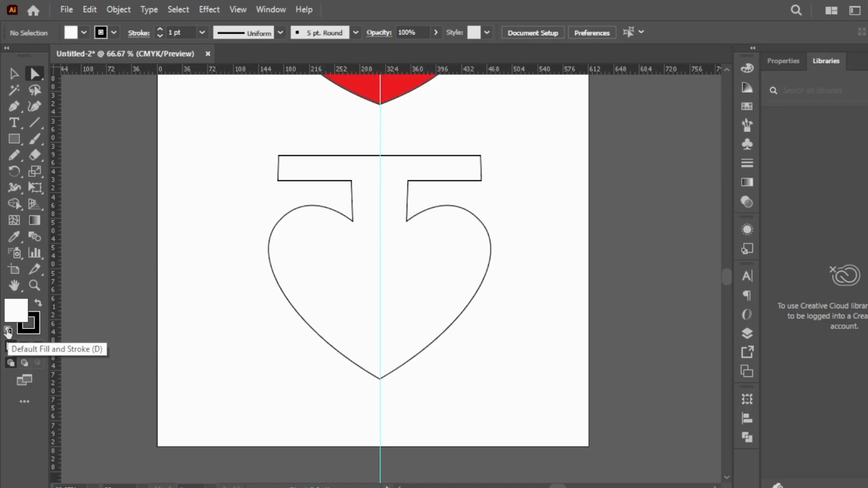
pyautogui.click(7, 332)
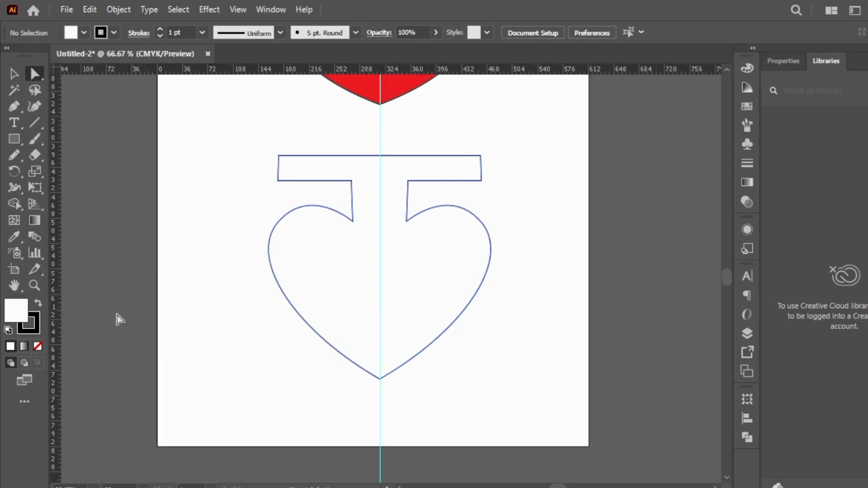
# Fill the closed barred heart with yellow from the colour spectrum, keeping its black stroke
pyautogui.click(36, 332)
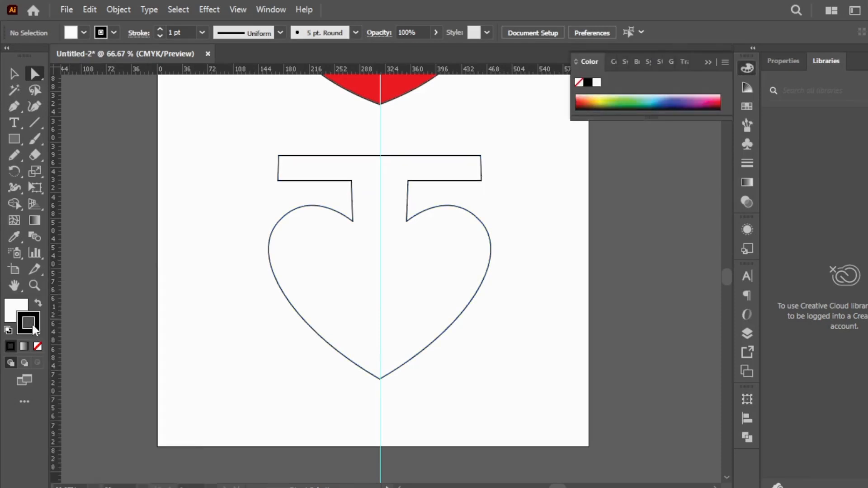
pyautogui.press('x')
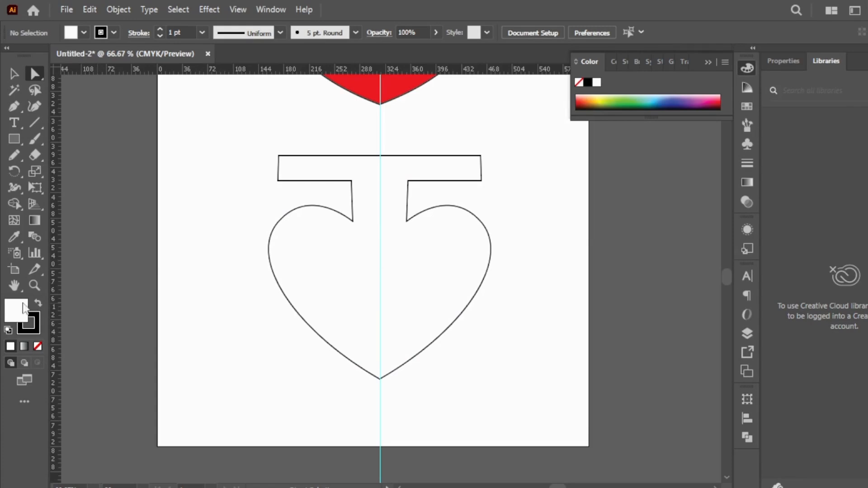
pyautogui.click(335, 244)
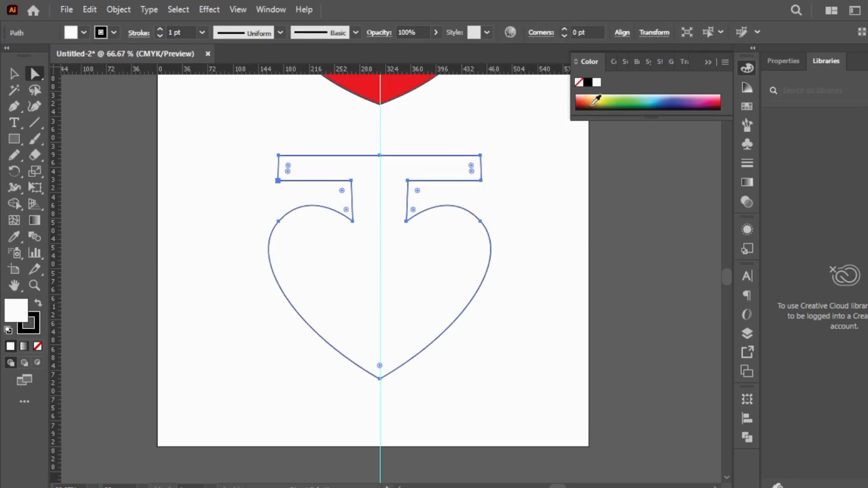
pyautogui.click(605, 99)
pyautogui.click(600, 96)
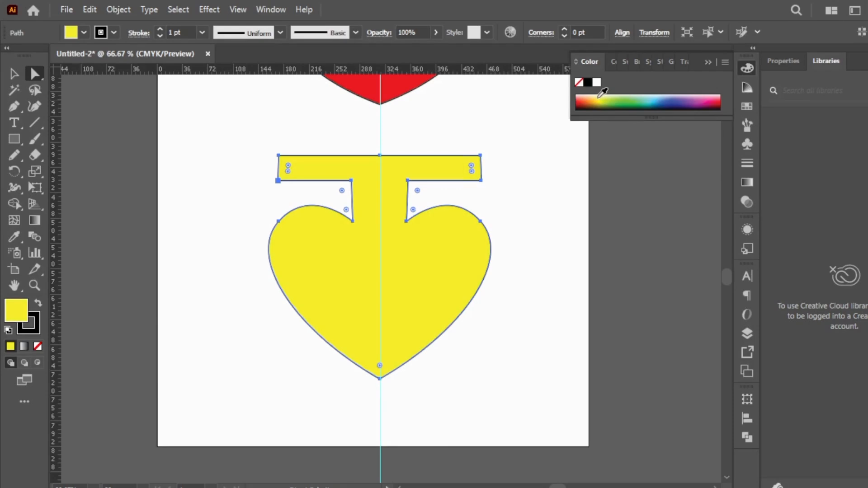
pyautogui.click(593, 235)
# Move the yellow barred heart off the artboard to the empty canvas beside it and deselect it
pyautogui.keyDown('ctrl'); pyautogui.keyDown('alt'); pyautogui.click(392, 228); pyautogui.keyUp('alt'); pyautogui.keyUp('ctrl')
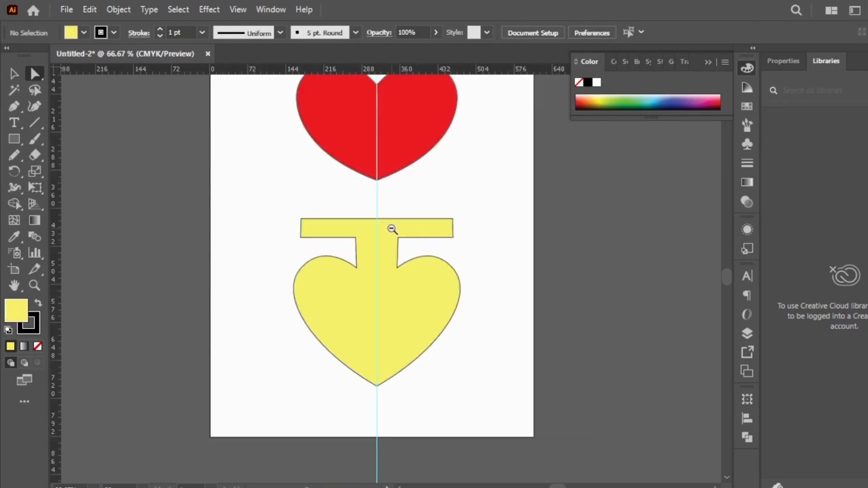
pyautogui.keyDown('ctrl'); pyautogui.keyDown('alt'); pyautogui.click(391, 229); pyautogui.keyUp('alt'); pyautogui.keyUp('ctrl')
pyautogui.keyDown('ctrl'); pyautogui.keyDown('alt'); pyautogui.click(391, 229); pyautogui.keyUp('alt'); pyautogui.keyUp('ctrl')
pyautogui.keyDown('ctrl'); pyautogui.click(376, 323); pyautogui.keyUp('ctrl')
pyautogui.keyDown('ctrl'); pyautogui.click(376, 324); pyautogui.keyUp('ctrl')
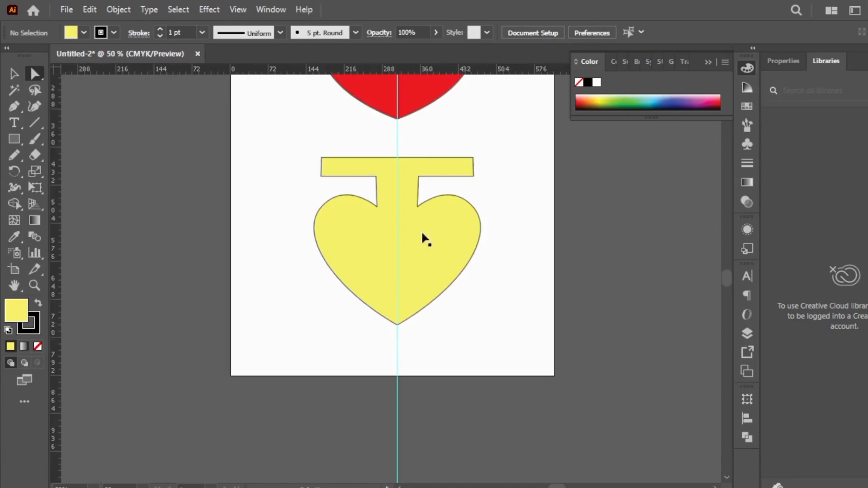
pyautogui.keyDown('ctrl'); pyautogui.keyDown('alt'); pyautogui.click(442, 191); pyautogui.keyUp('alt'); pyautogui.keyUp('ctrl')
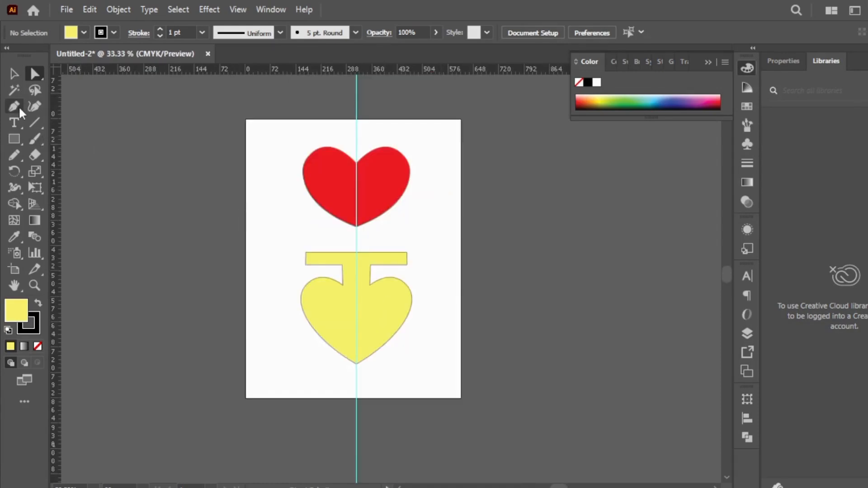
pyautogui.click(14, 73)
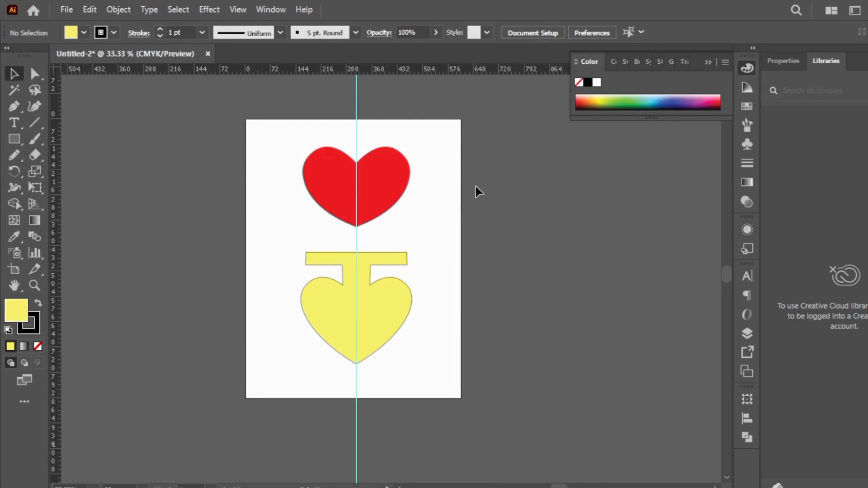
pyautogui.moveTo(333, 308); pyautogui.dragTo(542, 249)
pyautogui.hotkey('ctrl', '+')
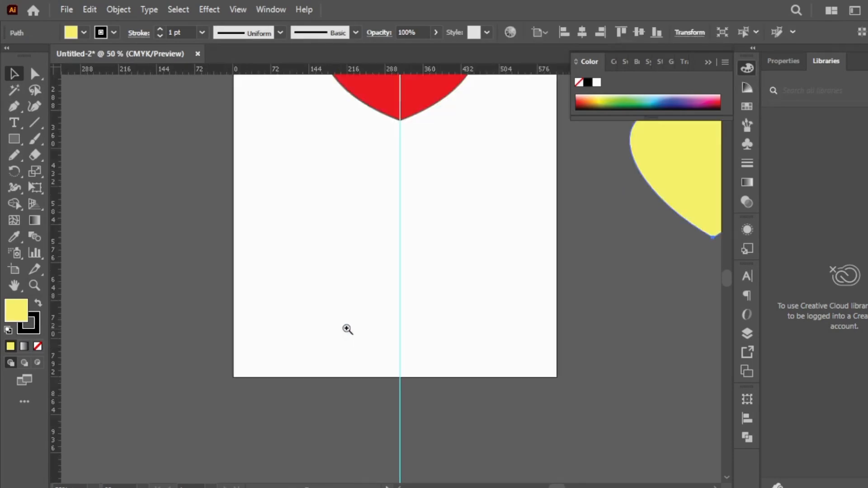
pyautogui.hotkey('ctrl', '+')
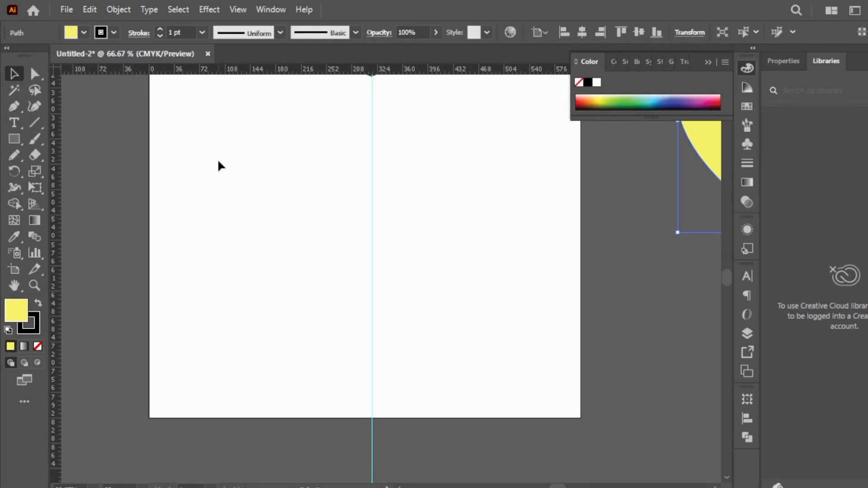
pyautogui.keyDown('ctrl'); pyautogui.keyDown('alt'); pyautogui.click(363, 180); pyautogui.keyUp('alt'); pyautogui.keyUp('ctrl')
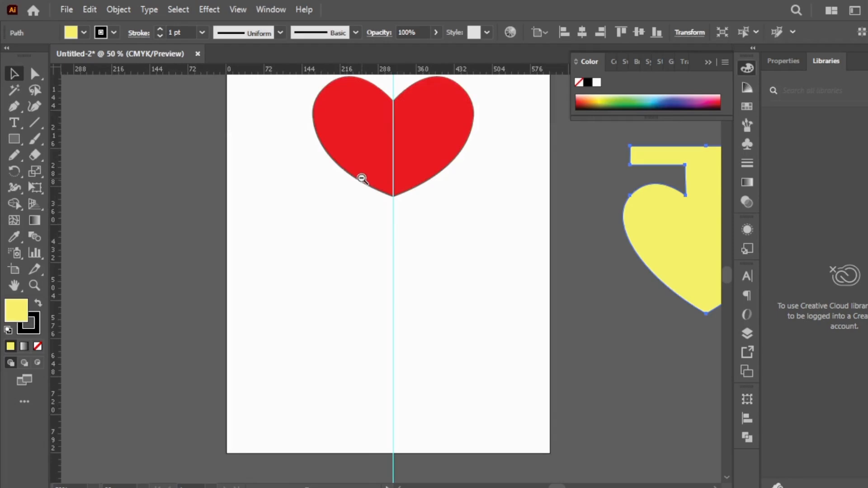
pyautogui.keyDown('ctrl'); pyautogui.keyDown('alt'); pyautogui.click(398, 277); pyautogui.keyUp('alt'); pyautogui.keyUp('ctrl')
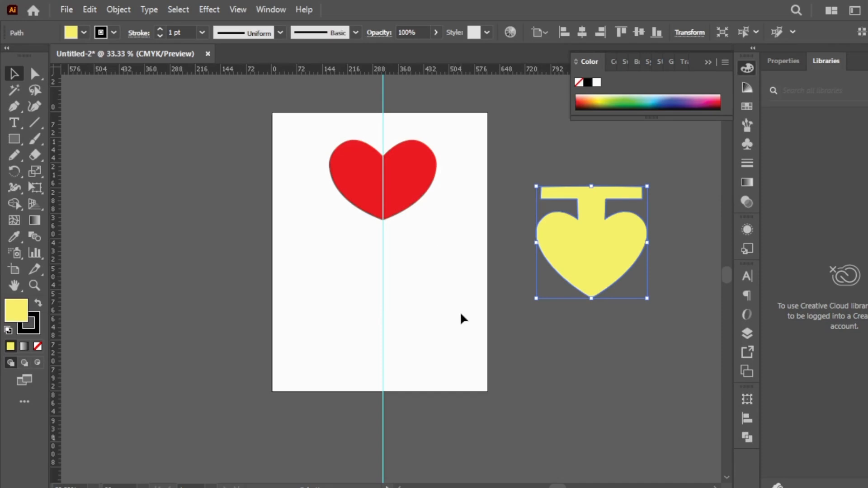
pyautogui.click(541, 393)
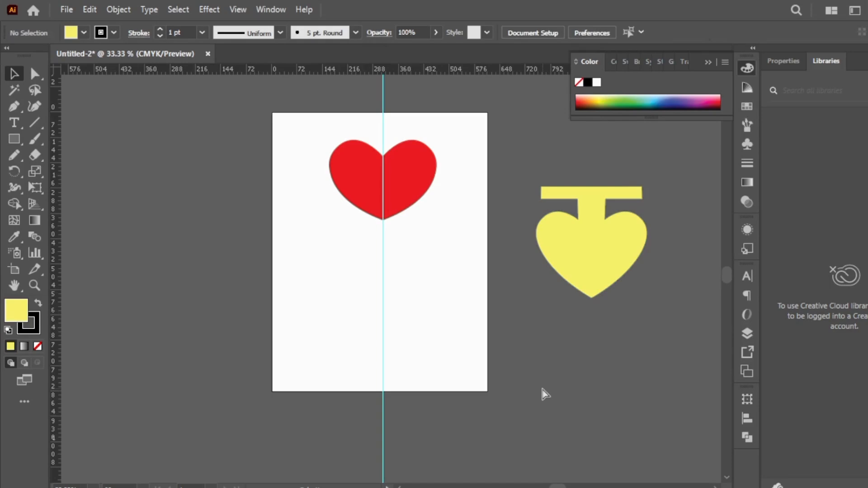
# With the Pen tool, start a half-bottle outline at the guide: base about 59 pt wide, side about 208 pt tall, and a curved shoulder
pyautogui.keyDown('ctrl'); pyautogui.click(373, 289); pyautogui.keyUp('ctrl')
pyautogui.keyDown('ctrl'); pyautogui.click(420, 316); pyautogui.keyUp('ctrl')
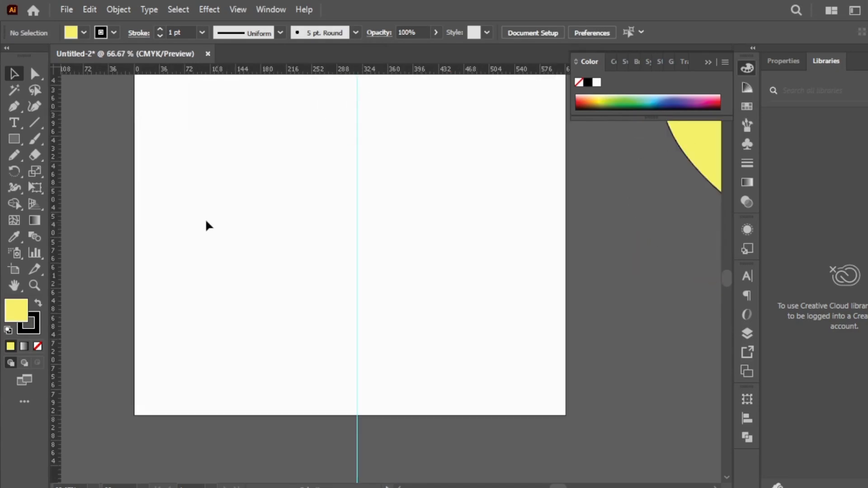
pyautogui.click(13, 106)
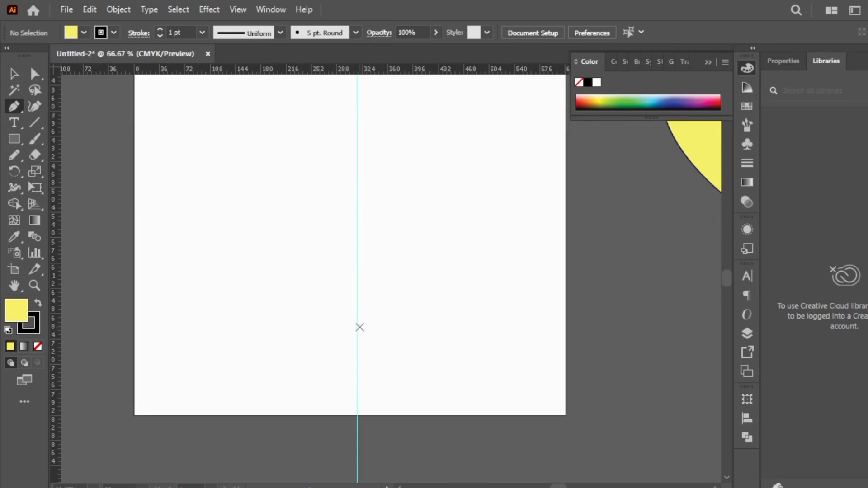
pyautogui.click(357, 330)
pyautogui.click(315, 331)
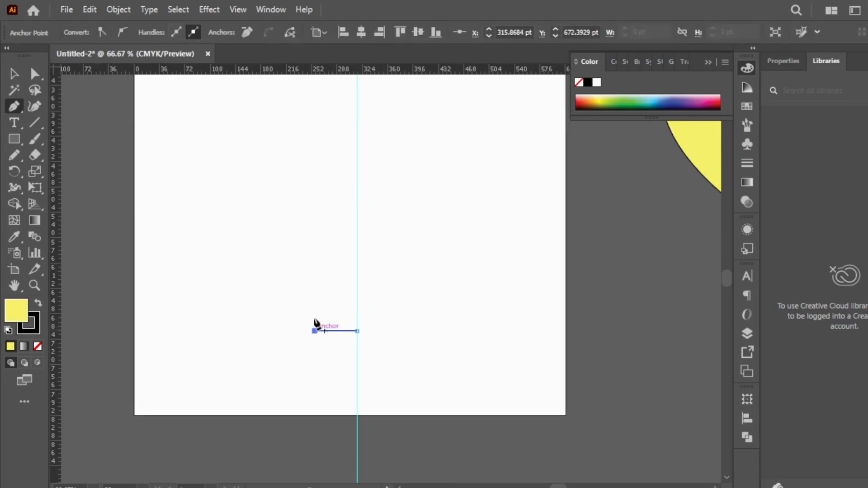
pyautogui.click(315, 184)
pyautogui.moveTo(339, 173); pyautogui.dragTo(341, 156)
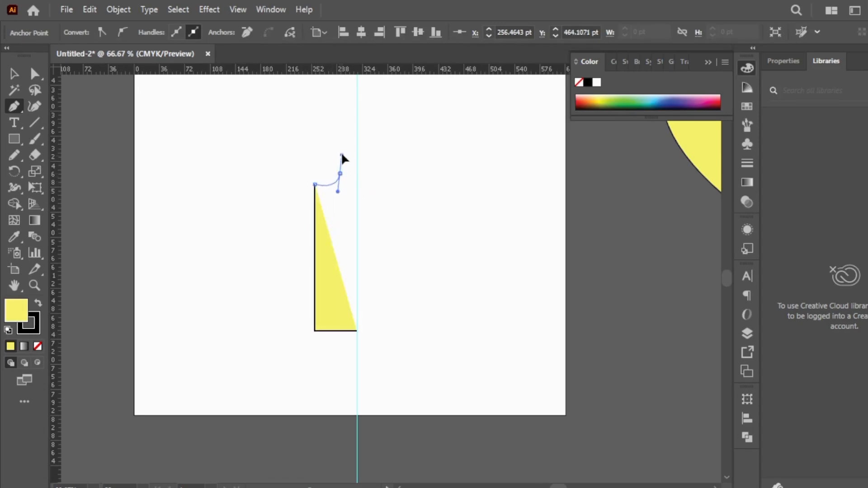
pyautogui.click(340, 173)
# Continue the half-bottle with a straight neck and a lip about 16 pt high reaching the guide, and close the path along the guide
pyautogui.click(339, 151)
pyautogui.click(328, 150)
pyautogui.click(328, 139)
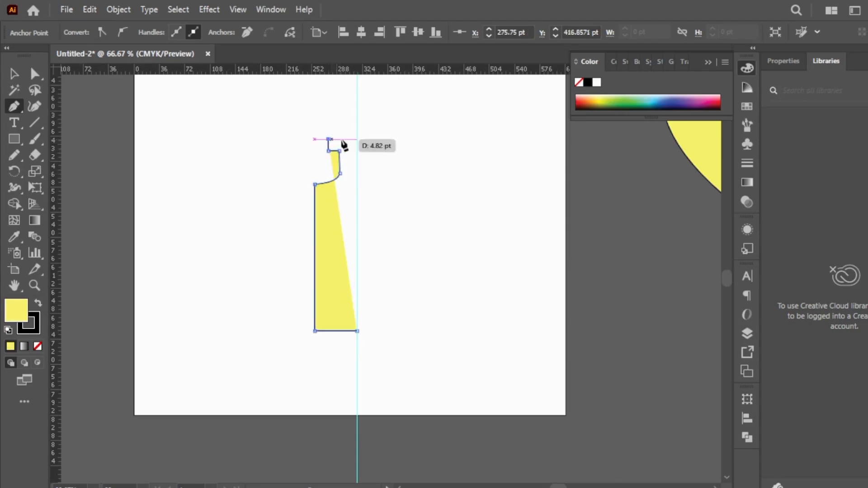
pyautogui.click(357, 140)
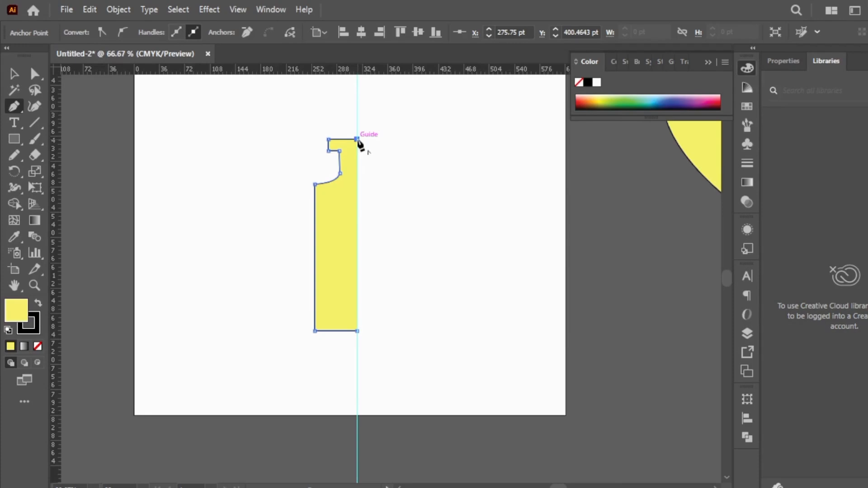
pyautogui.click(356, 331)
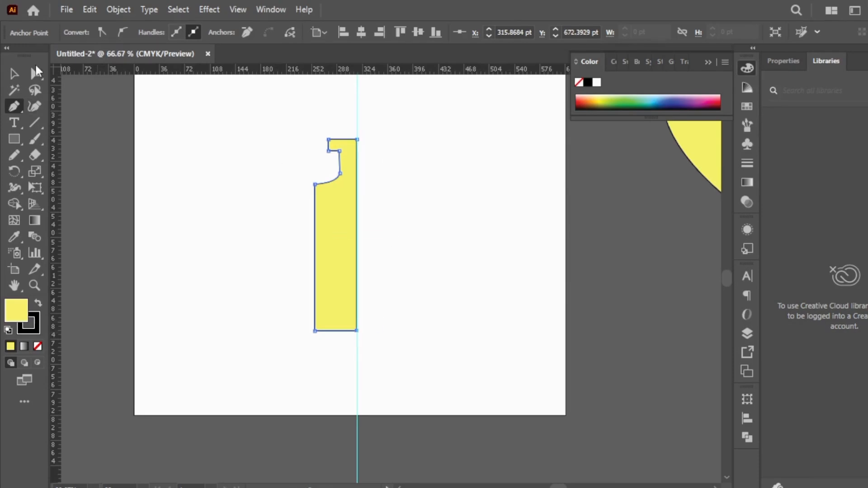
# Round the half-bottle's outer shoulder corner with its live corner widget
pyautogui.click(35, 67)
pyautogui.keyDown('ctrl'); pyautogui.click(318, 170); pyautogui.keyUp('ctrl')
pyautogui.click(386, 300)
pyautogui.moveTo(397, 310); pyautogui.dragTo(412, 319)
# Round the two outer corners of the half-bottle's lip slightly and deselect the path
pyautogui.click(406, 249)
pyautogui.moveTo(410, 244); pyautogui.dragTo(418, 245)
pyautogui.click(407, 232)
pyautogui.click(413, 249)
pyautogui.click(492, 272)
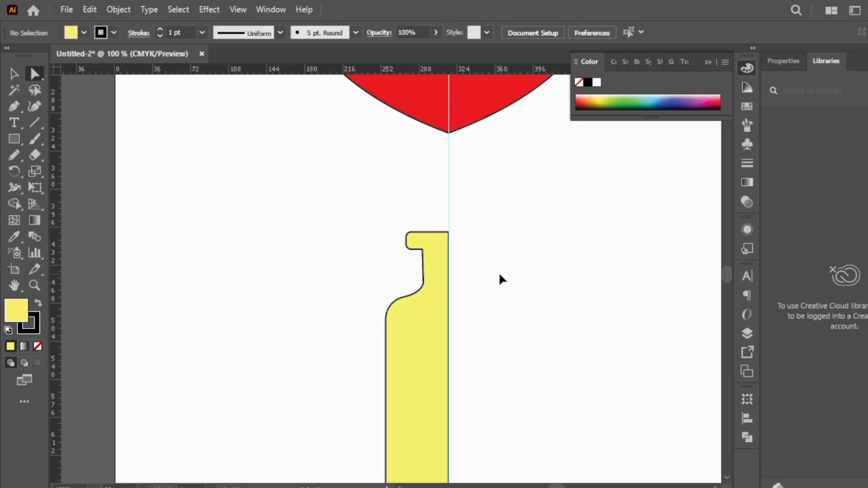
# Round the half-bottle's outer base corner slightly
pyautogui.keyDown('alt'); pyautogui.click(441, 316); pyautogui.keyUp('alt')
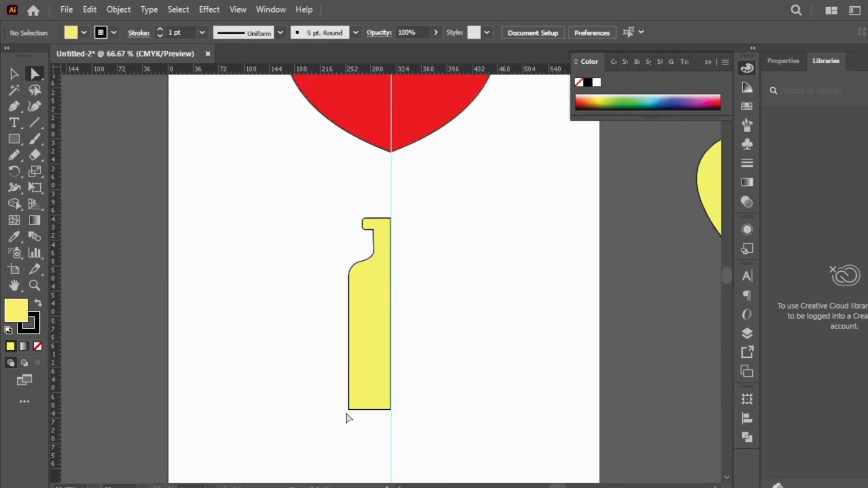
pyautogui.click(349, 410)
pyautogui.moveTo(358, 400); pyautogui.dragTo(355, 404)
# Reflect a copy of the half-bottle across the vertical axis, move it against the original on the guide's opposite side, and deselect it
pyautogui.click(14, 73)
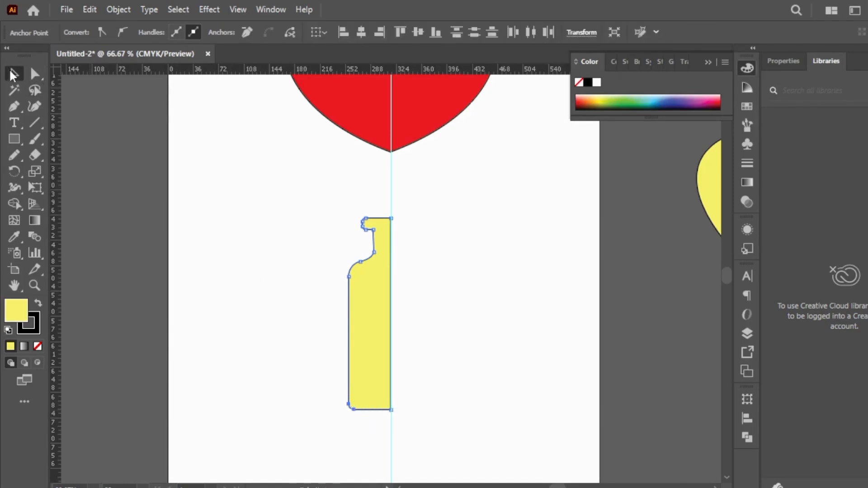
pyautogui.click(319, 336)
pyautogui.click(368, 324)
pyautogui.rightClick(367, 324)
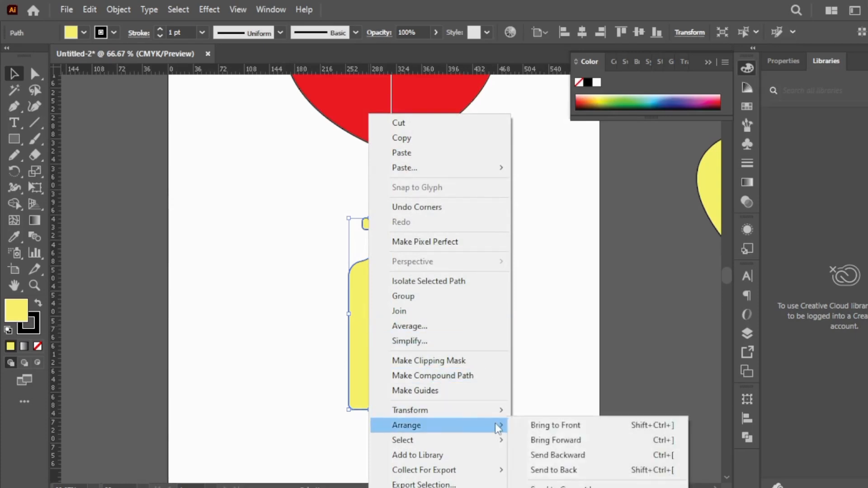
pyautogui.moveTo(494, 417)
pyautogui.click(571, 342)
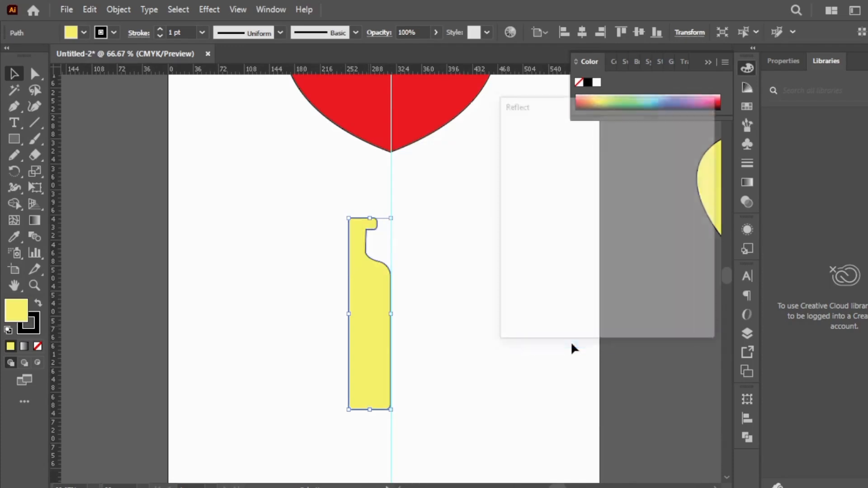
pyautogui.click(536, 311)
pyautogui.moveTo(368, 359); pyautogui.dragTo(413, 357)
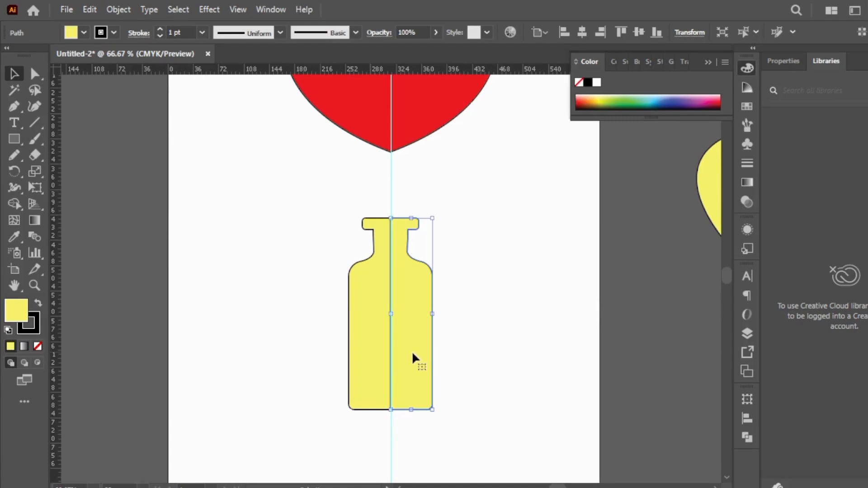
pyautogui.click(494, 262)
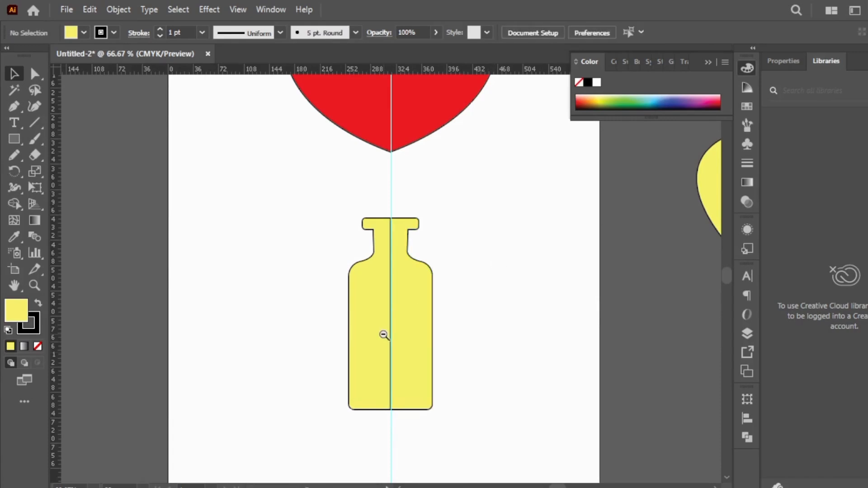
pyautogui.keyDown('ctrl'); pyautogui.keyDown('alt'); pyautogui.click(384, 335); pyautogui.keyUp('alt'); pyautogui.keyUp('ctrl')
pyautogui.keyDown('ctrl'); pyautogui.keyDown('alt'); pyautogui.click(446, 170); pyautogui.keyUp('alt'); pyautogui.keyUp('ctrl')
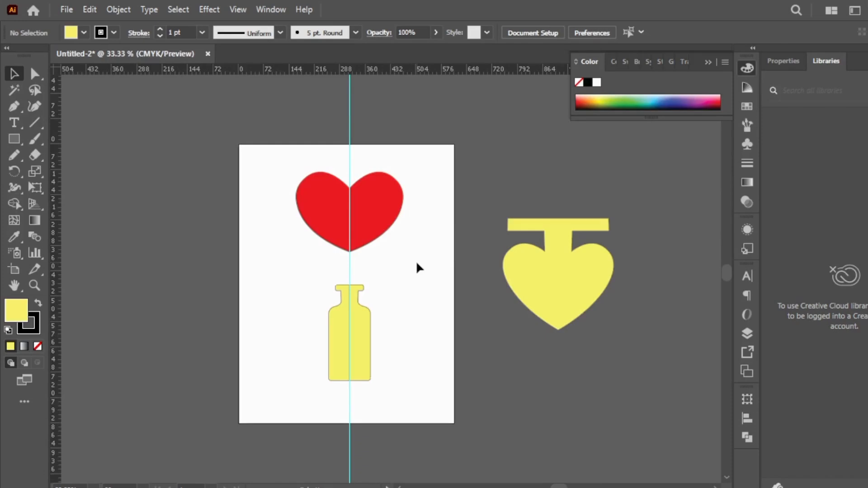